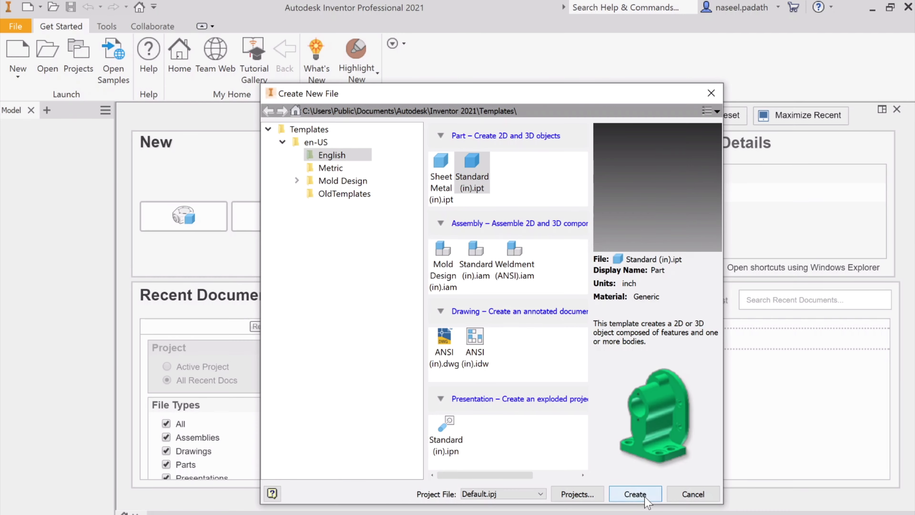
# Create a part from the Standard (in).ipt template and start a 2D sketch on the horizontal XZ origin plane.
pyautogui.click(645, 498)
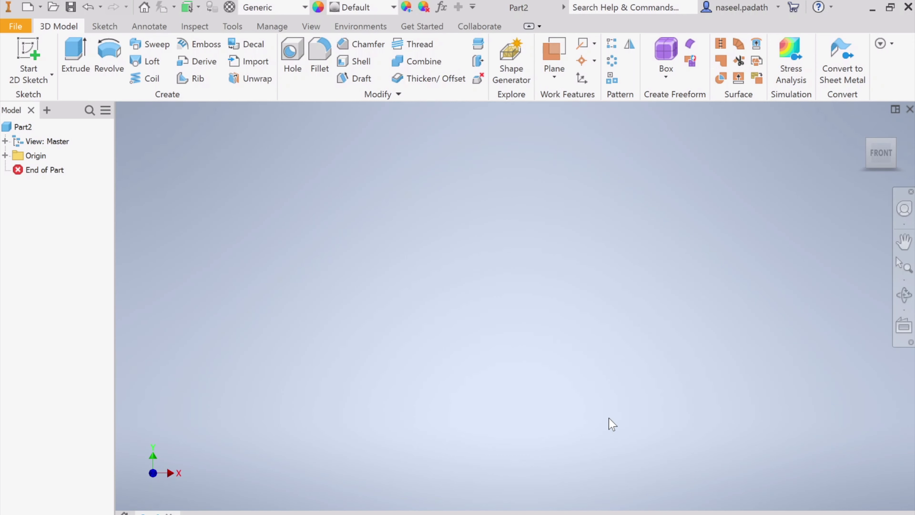
pyautogui.click(51, 75)
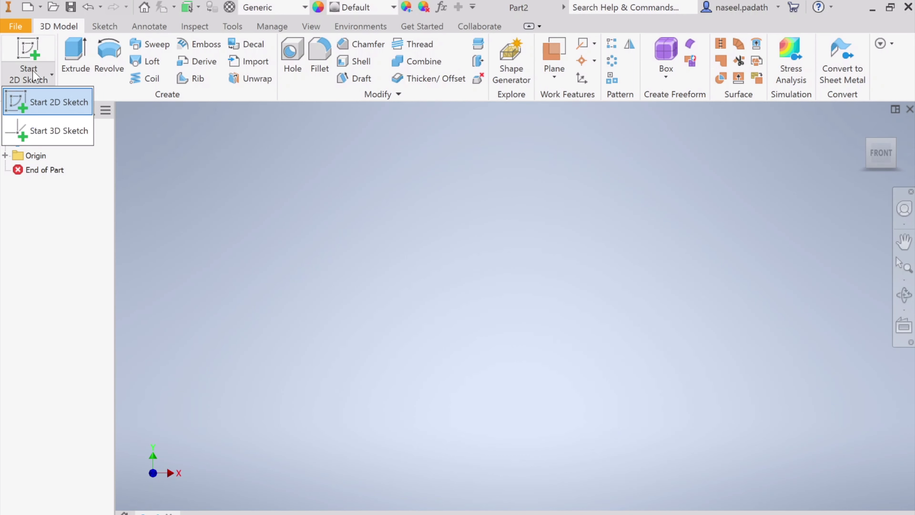
pyautogui.click(54, 101)
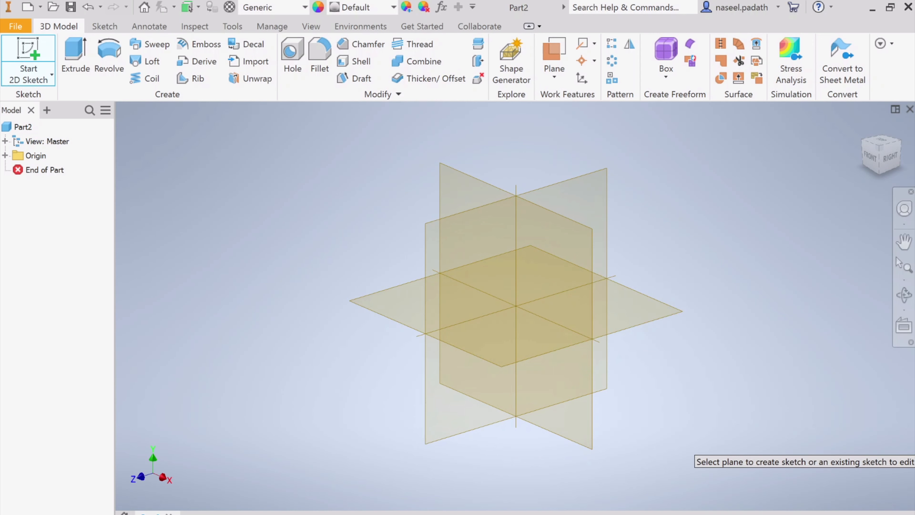
pyautogui.hotkey('alt', 'Tab')
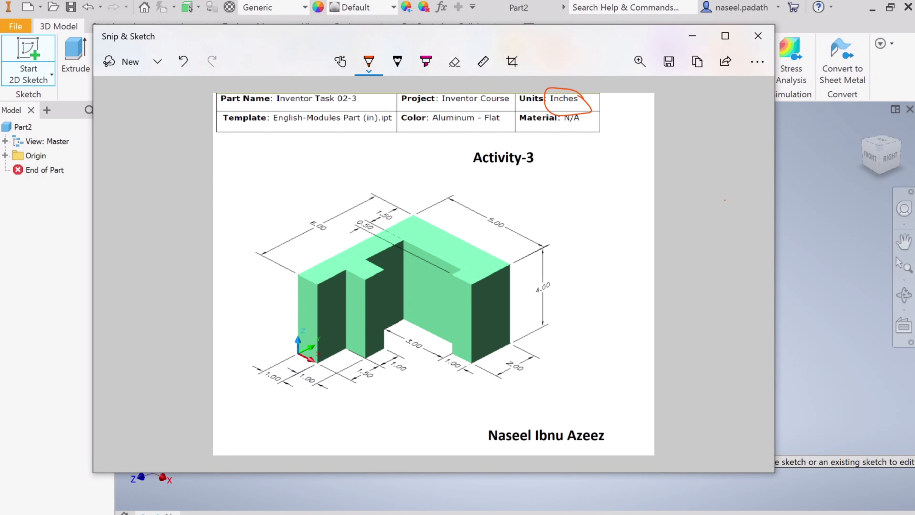
pyautogui.hotkey('alt', 'Tab')
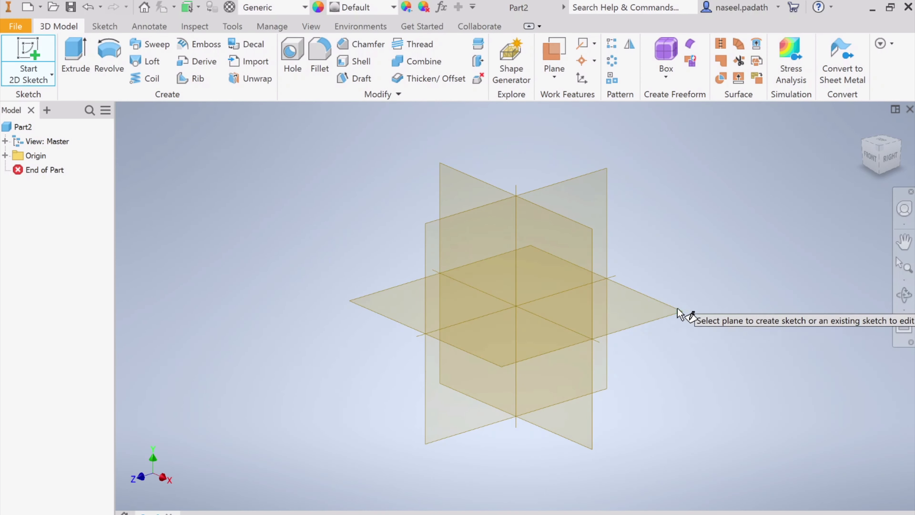
pyautogui.click(652, 312)
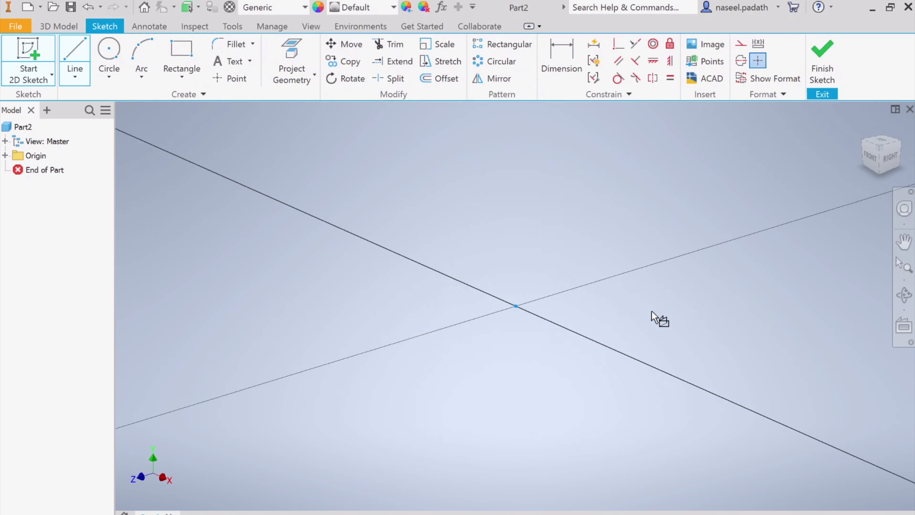
# Switch to Snip & Sketch, trace the 1.00 base edge starting at the origin corner, and return to the Inventor sketch.
pyautogui.hotkey('alt', 'Tab')
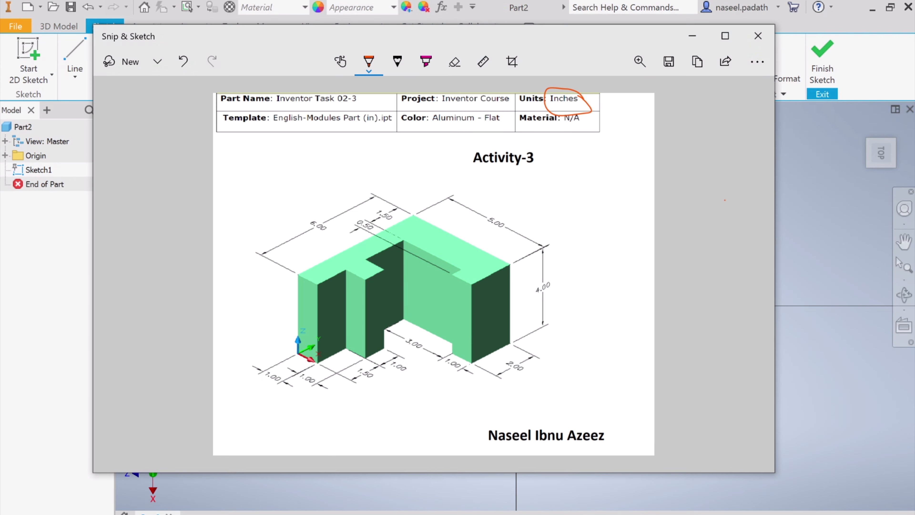
pyautogui.moveTo(298, 354)
pyautogui.mouseDown()
pyautogui.moveTo(324, 366)
pyautogui.moveTo(331, 350)
pyautogui.mouseUp()
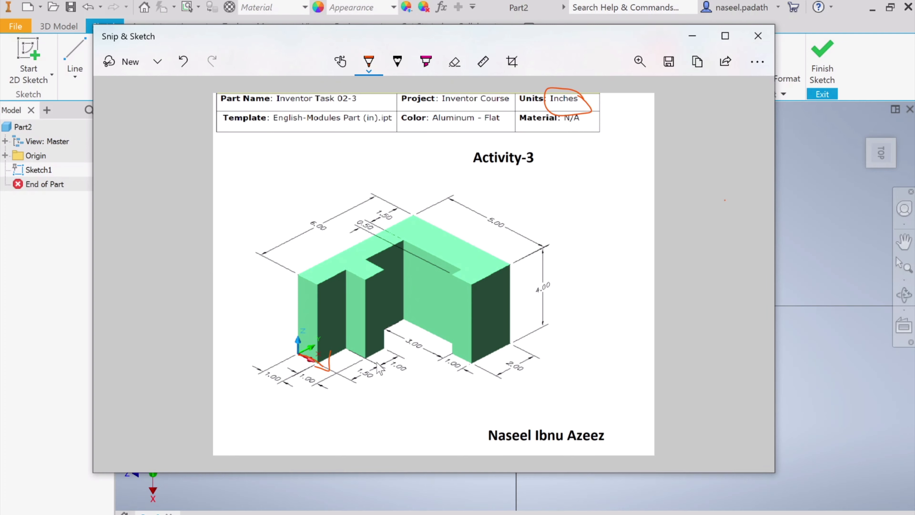
pyautogui.hotkey('alt', 'Tab')
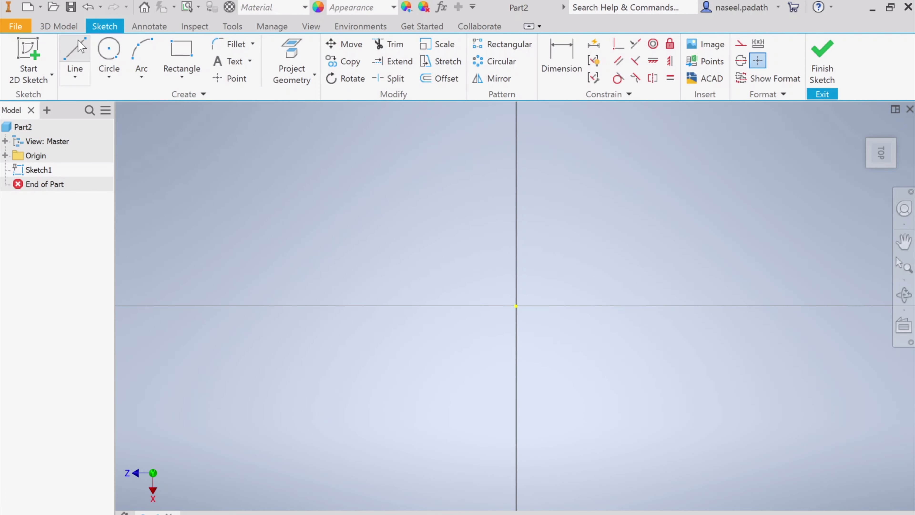
# Draw a 1 in line from the origin along the positive X axis.
pyautogui.click(75, 50)
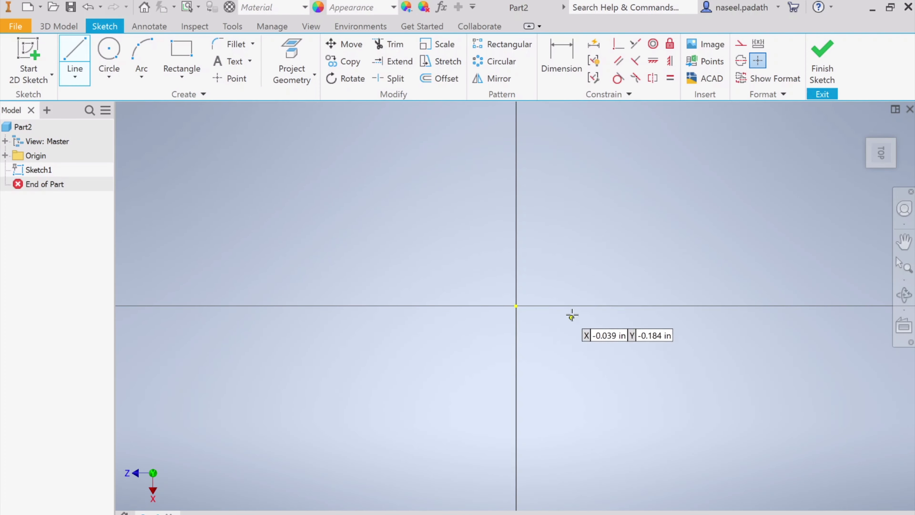
pyautogui.click(516, 305)
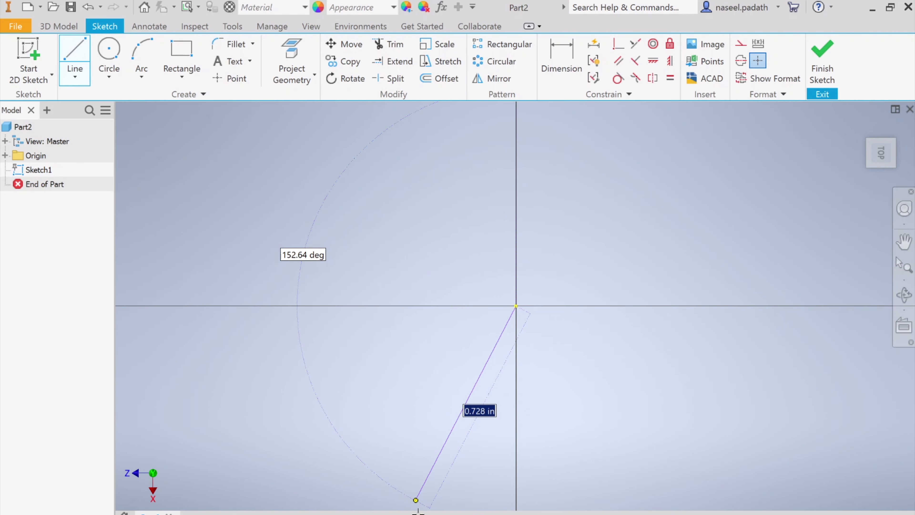
pyautogui.hotkey('alt', 'Tab')
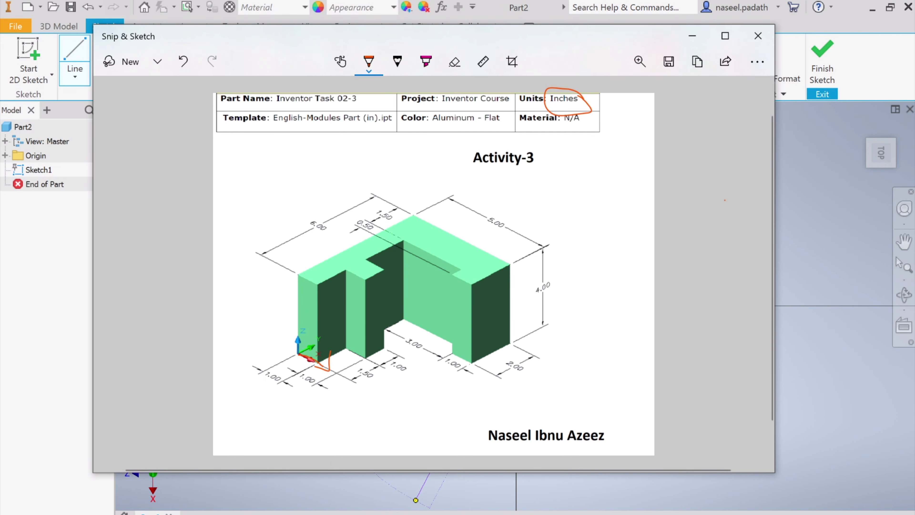
pyautogui.hotkey('alt', 'Tab')
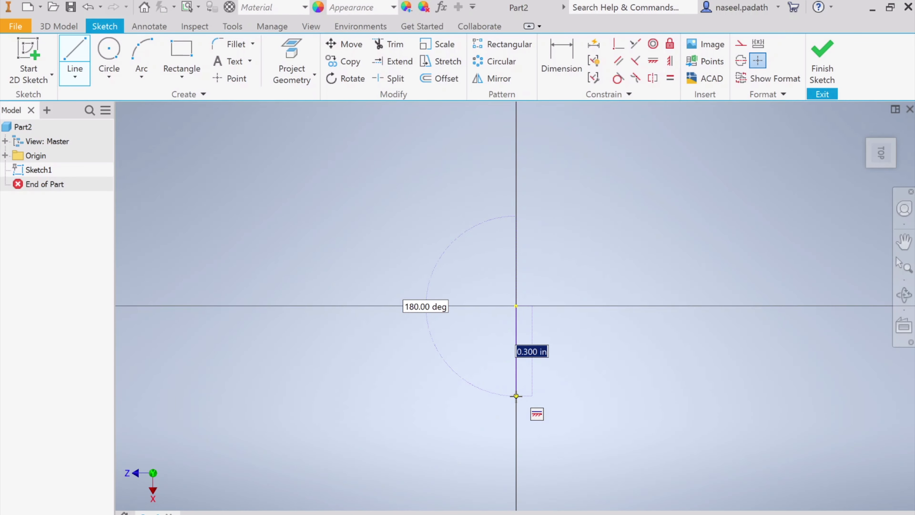
pyautogui.write('1')
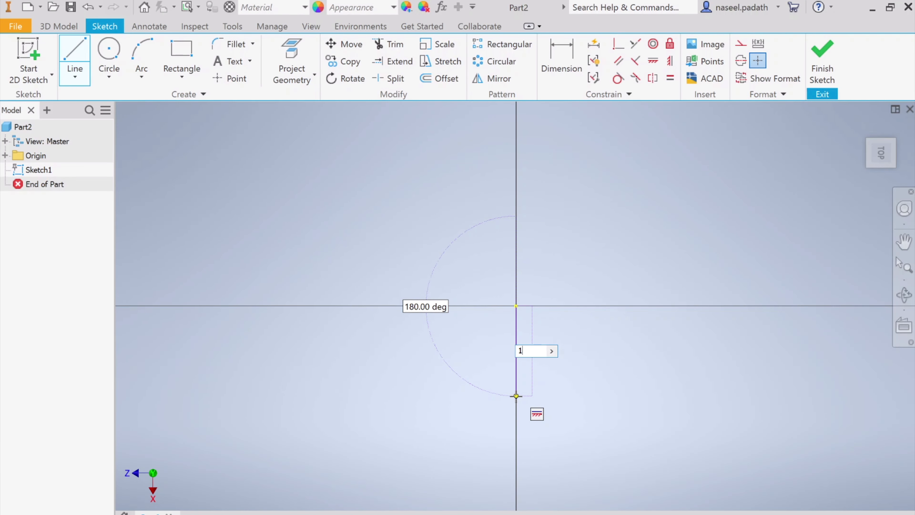
pyautogui.press('Return')
# Continue the profile with a 1.5 in line perpendicular to the first line, heading away from the Z direction.
pyautogui.scroll(3, 544, 399)
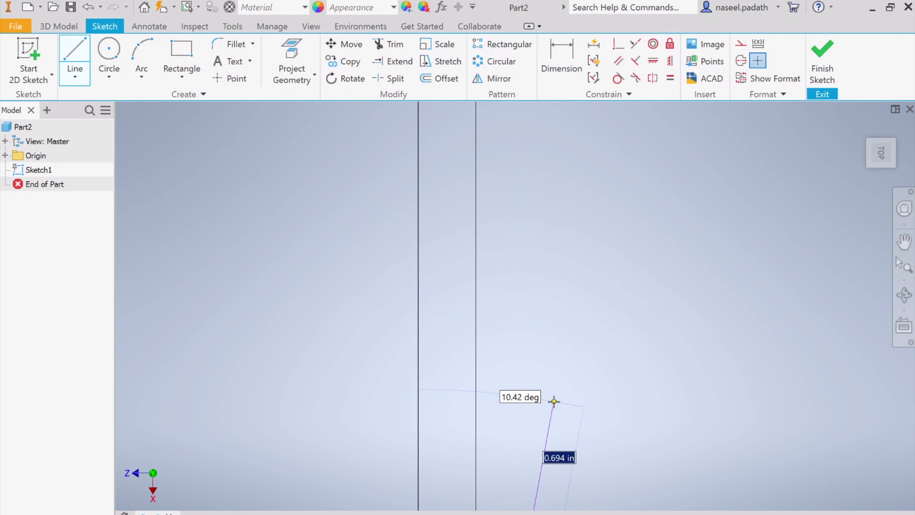
pyautogui.scroll(-3, 553, 400)
pyautogui.moveTo(592, 388)
pyautogui.mouseDown(button='middle')
pyautogui.moveTo(337, 288)
pyautogui.moveTo(362, 287)
pyautogui.mouseUp(button='middle')
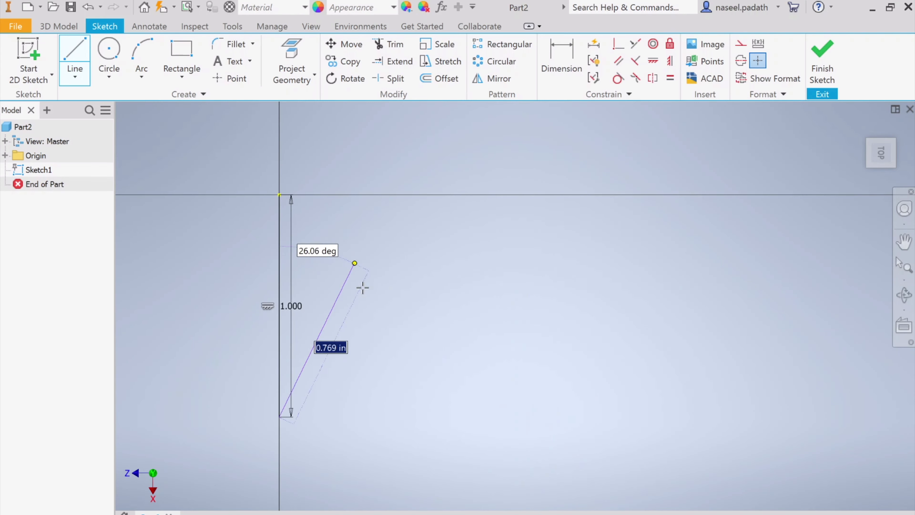
pyautogui.scroll(-3, 372, 317)
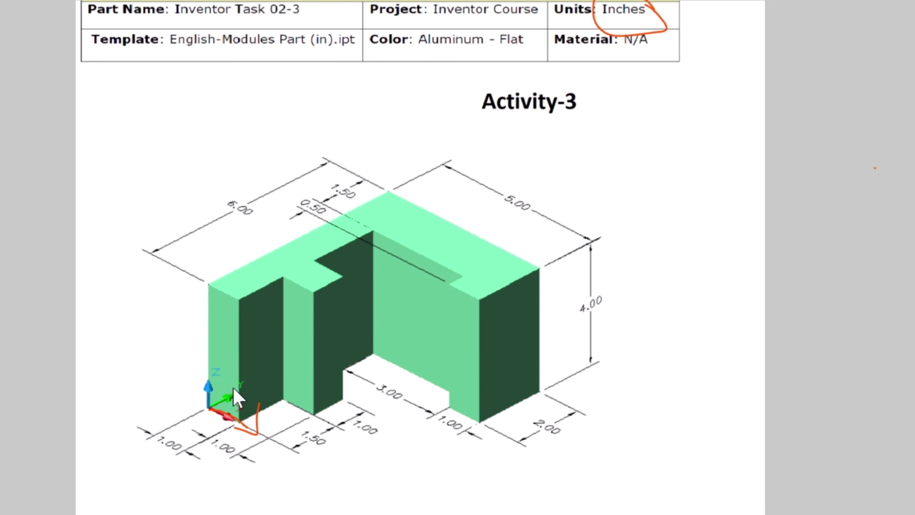
pyautogui.moveTo(235, 398)
pyautogui.mouseDown()
pyautogui.moveTo(258, 418)
pyautogui.moveTo(296, 383)
pyautogui.moveTo(308, 385)
pyautogui.mouseUp()
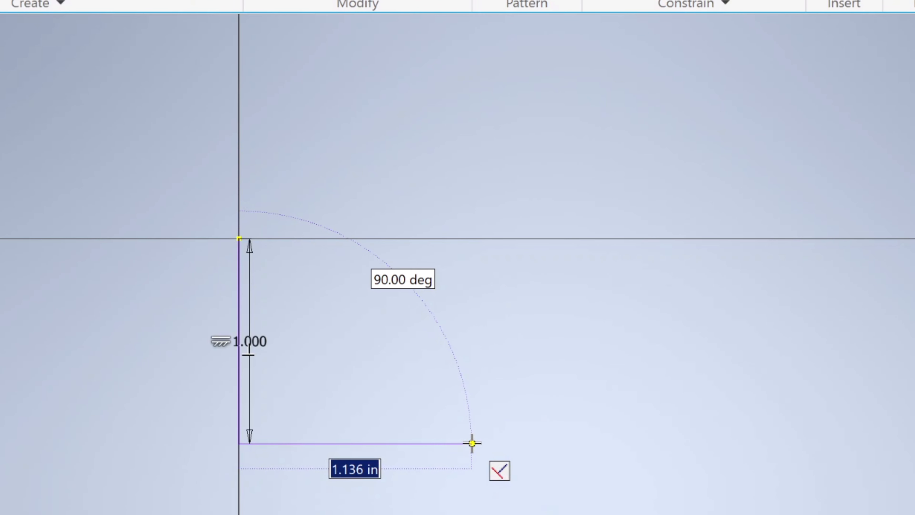
pyautogui.write('1.5')
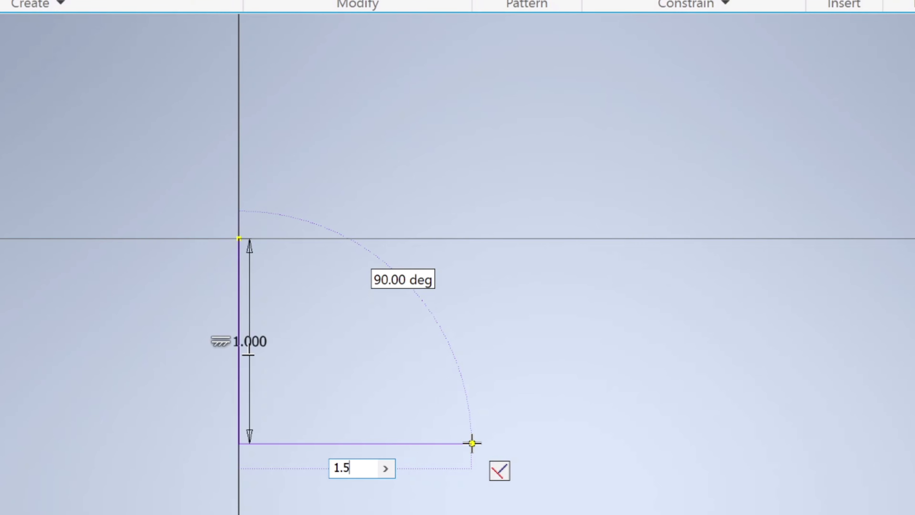
pyautogui.press('Return')
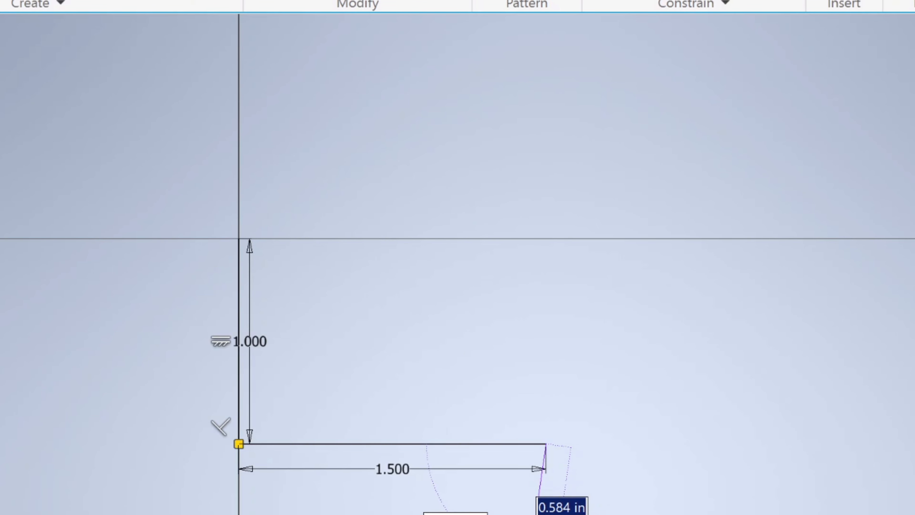
# Add a slightly slanted 1 in line from the free end of the 1.5 in line and end the line chain.
pyautogui.write('1')
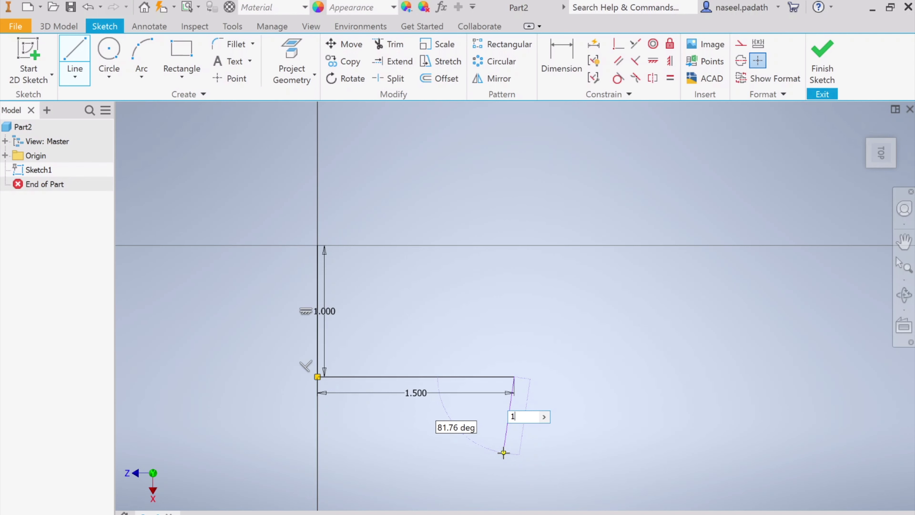
pyautogui.press('Return')
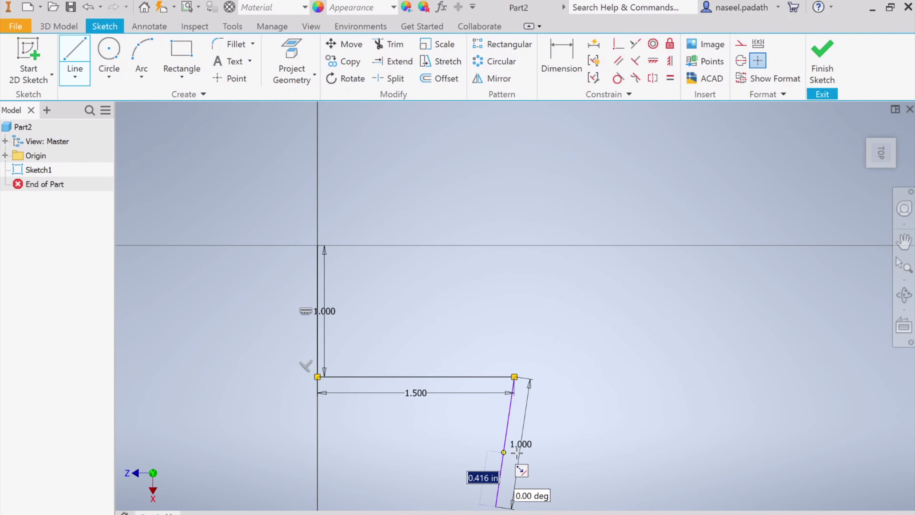
pyautogui.moveTo(590, 455); pyautogui.dragTo(569, 424, button='middle')
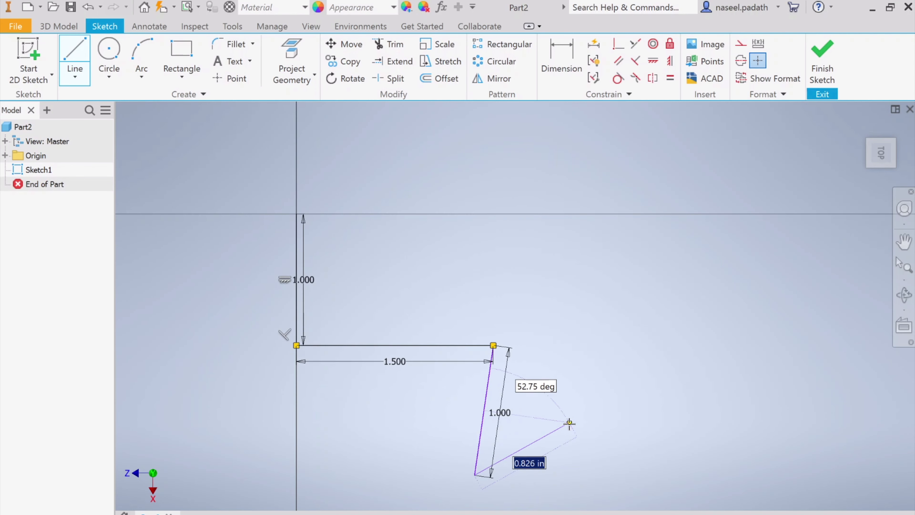
pyautogui.press('Escape')
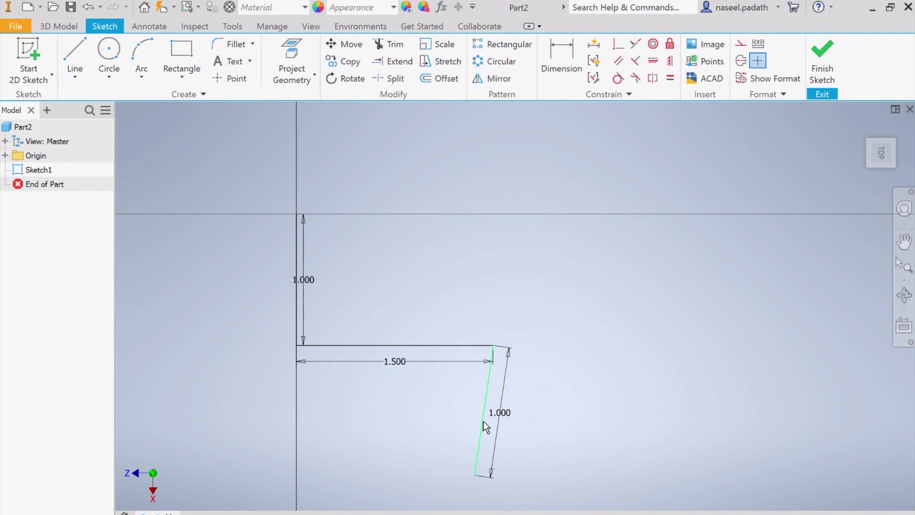
# Make the slanted 1 in line perpendicular to the 1.5 in line with a Perpendicular constraint.
pyautogui.click(491, 401)
pyautogui.click(485, 408)
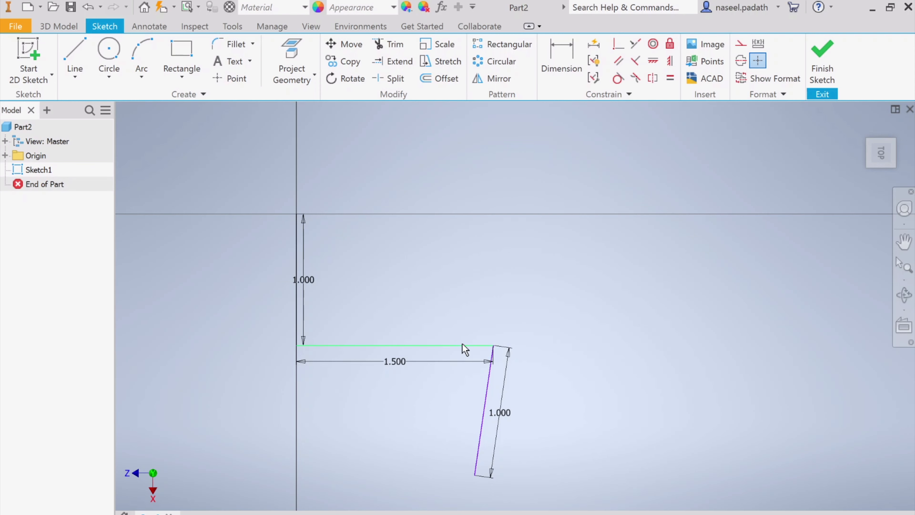
pyautogui.click(638, 61)
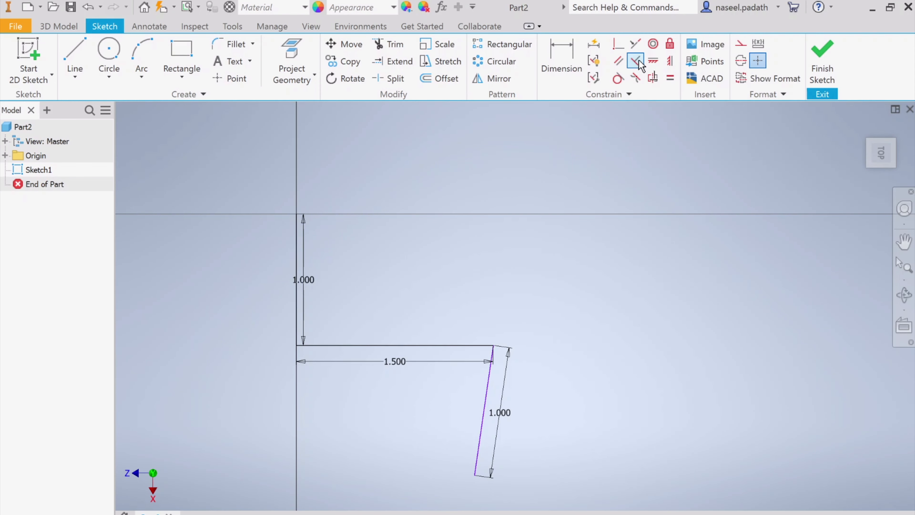
pyautogui.click(470, 346)
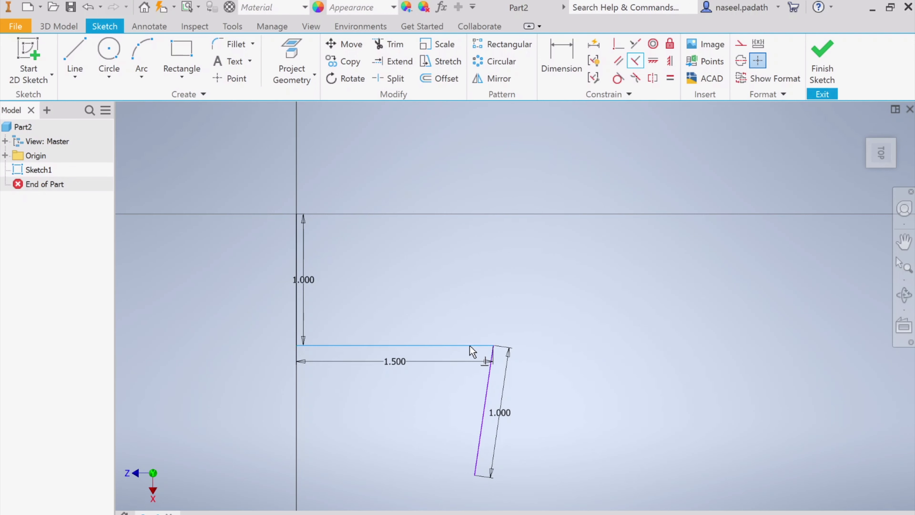
pyautogui.click(485, 427)
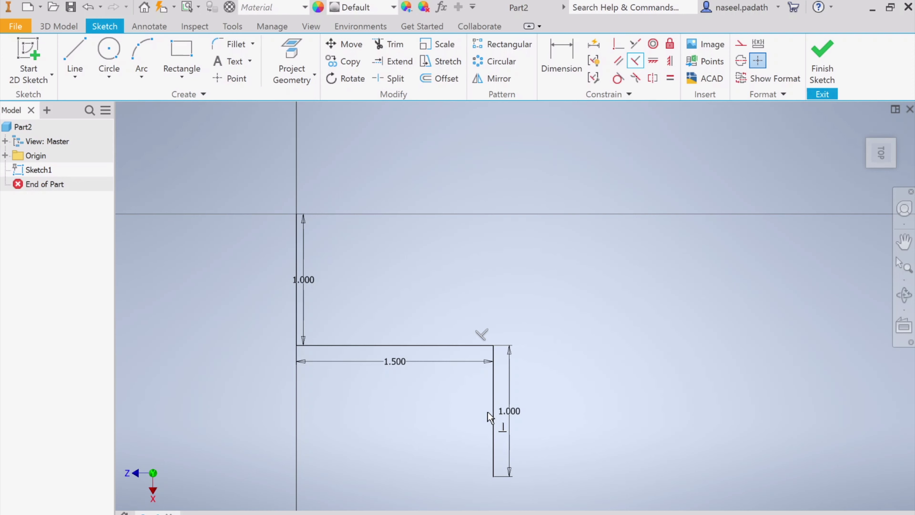
# Switch to Snip & Sketch, mark the 1.50 edge and the middle column's 1.00 edges, and minimize the reference drawing.
pyautogui.hotkey('alt', 'Tab')
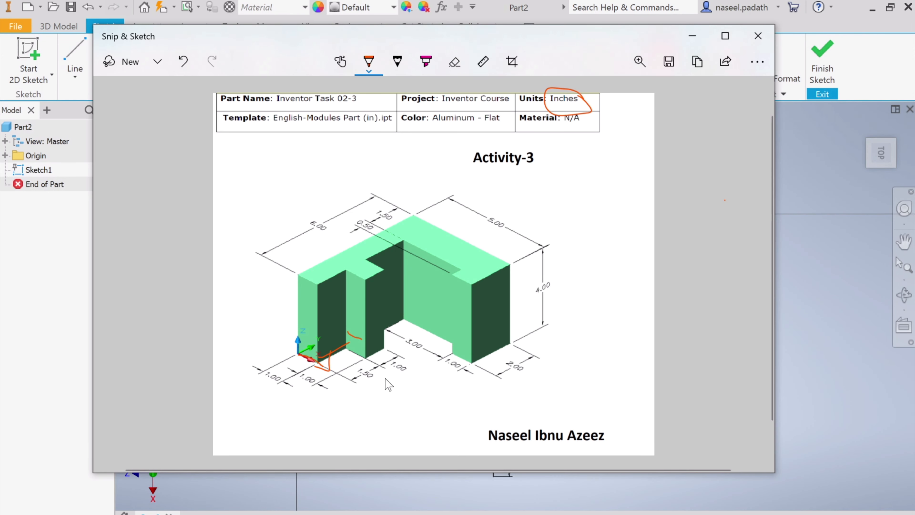
pyautogui.moveTo(372, 354); pyautogui.dragTo(385, 346)
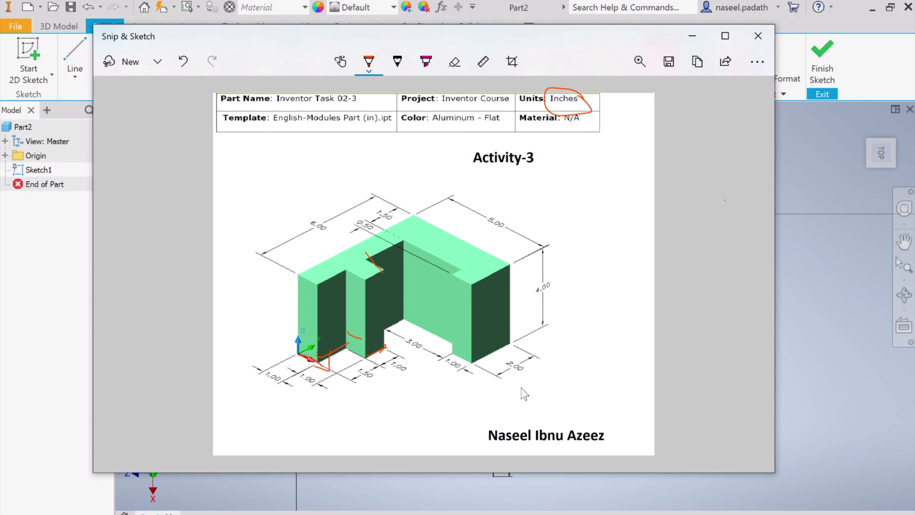
pyautogui.click(692, 36)
# Extend the profile from its open end with a 1 in horizontal line and a perpendicular 1 in line back up.
pyautogui.click(74, 50)
pyautogui.click(494, 476)
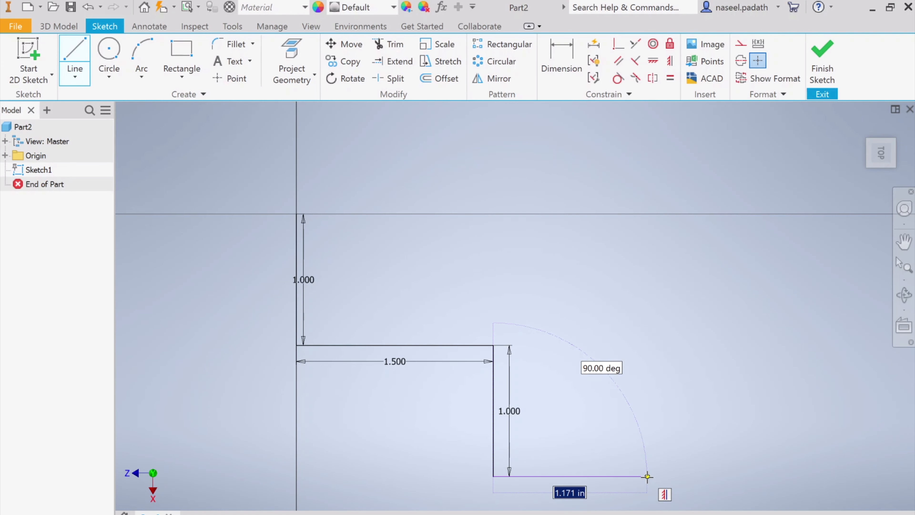
pyautogui.write('1')
pyautogui.press('Return')
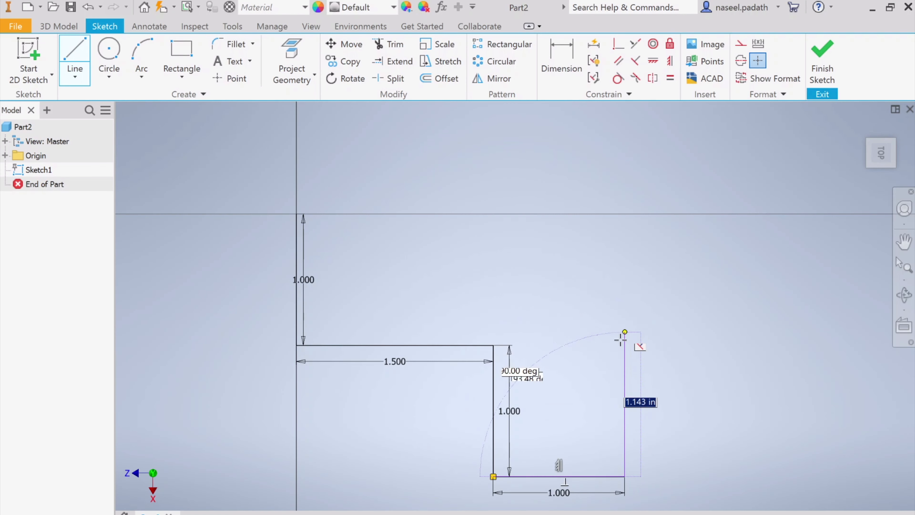
pyautogui.write('1')
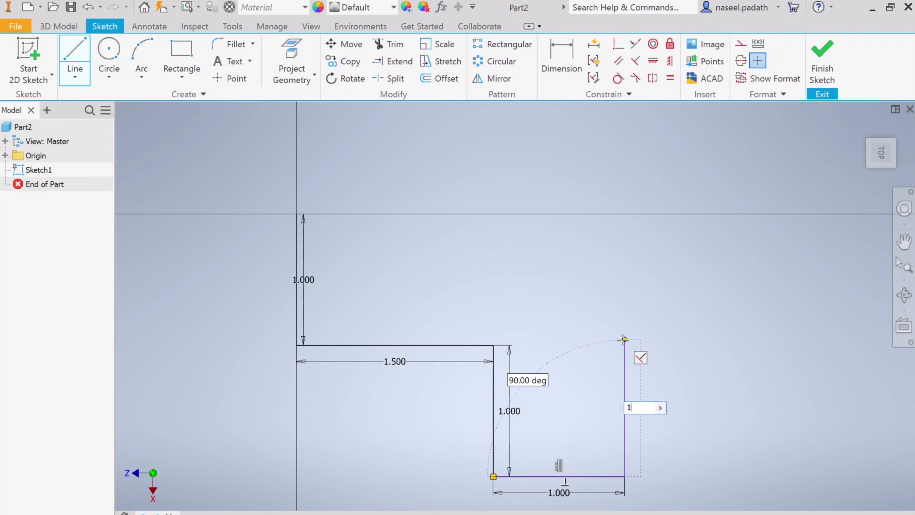
pyautogui.press('Return')
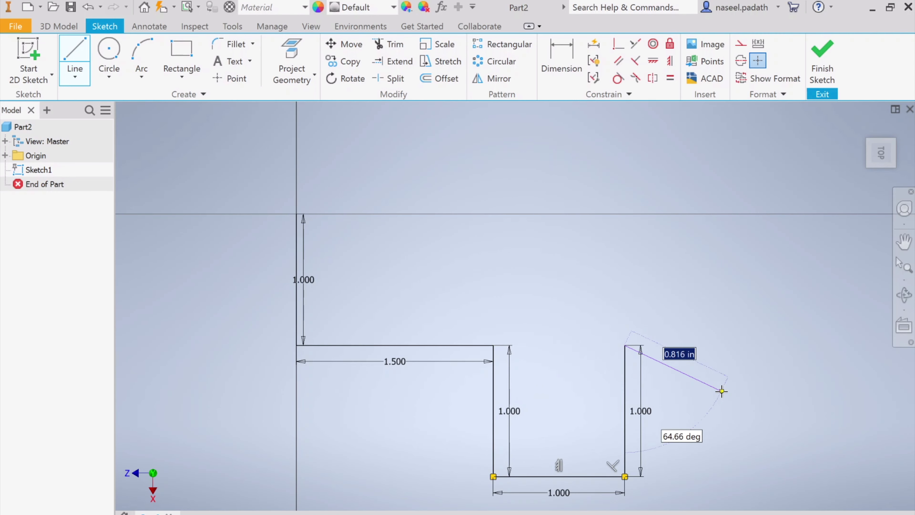
# Switch to Snip & Sketch and mark the top edge running from the middle column's notch to the inner corner.
pyautogui.moveTo(723, 387); pyautogui.dragTo(582, 331, button='middle')
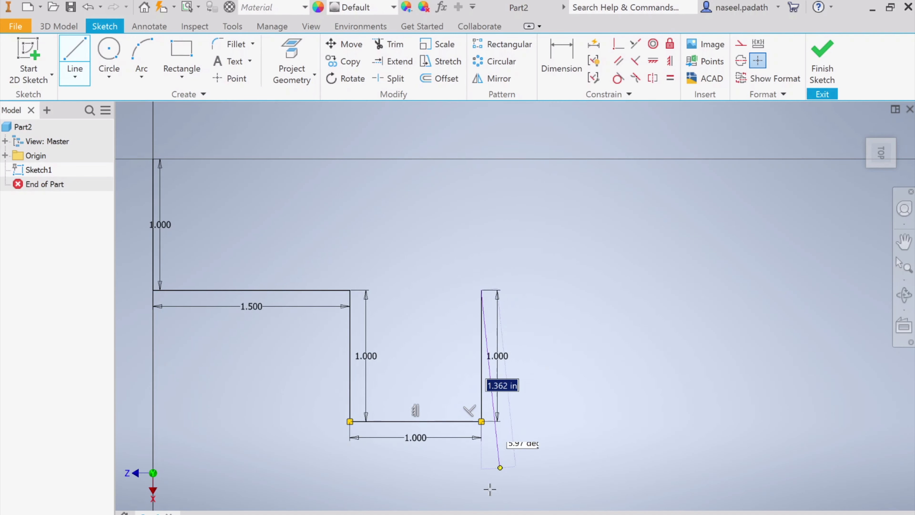
pyautogui.click(486, 512)
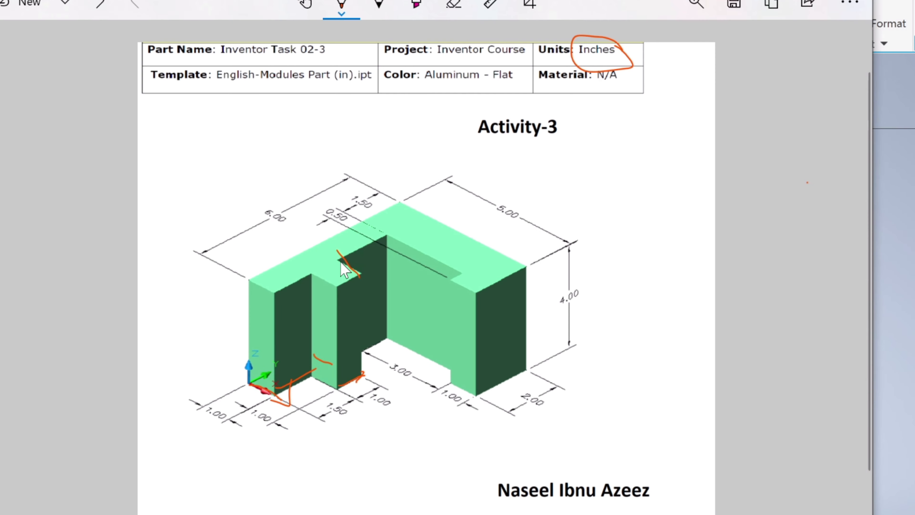
pyautogui.moveTo(369, 259)
pyautogui.mouseDown()
pyautogui.moveTo(386, 236)
pyautogui.moveTo(337, 258)
pyautogui.moveTo(386, 235)
pyautogui.mouseUp()
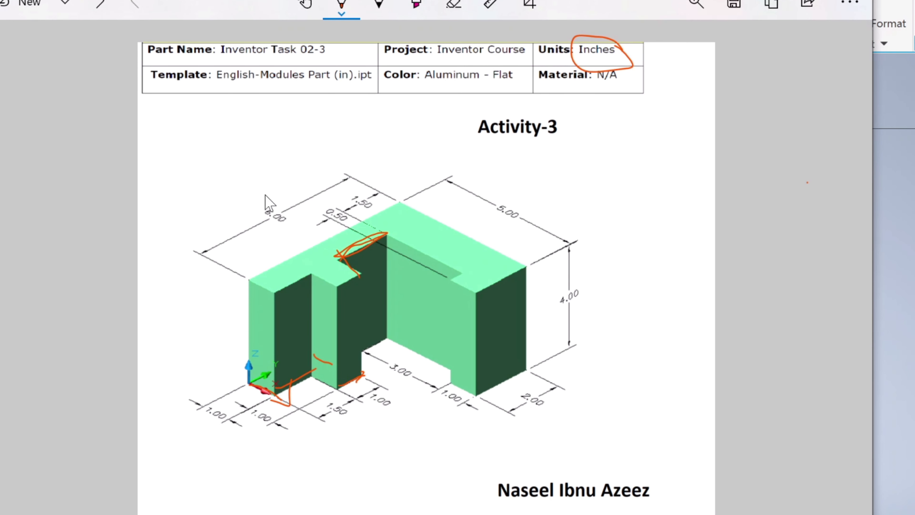
# Tick the 6.00 and 1.50 dimensions on the enlarged reference drawing and write 1.5, 1 and 2 along its stepped top edges.
pyautogui.moveTo(264, 194)
pyautogui.mouseDown()
pyautogui.moveTo(281, 189)
pyautogui.moveTo(303, 153)
pyautogui.mouseUp()
pyautogui.click(696, 4)
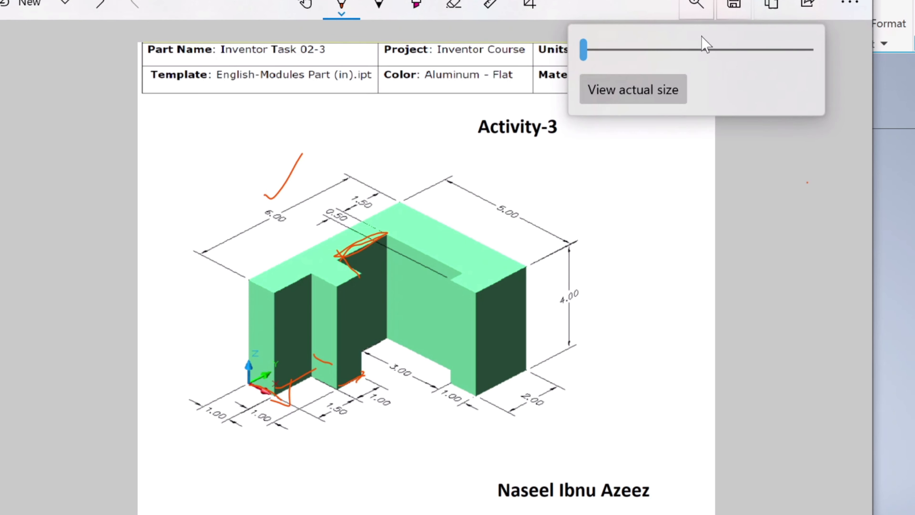
pyautogui.moveTo(583, 49); pyautogui.dragTo(623, 48)
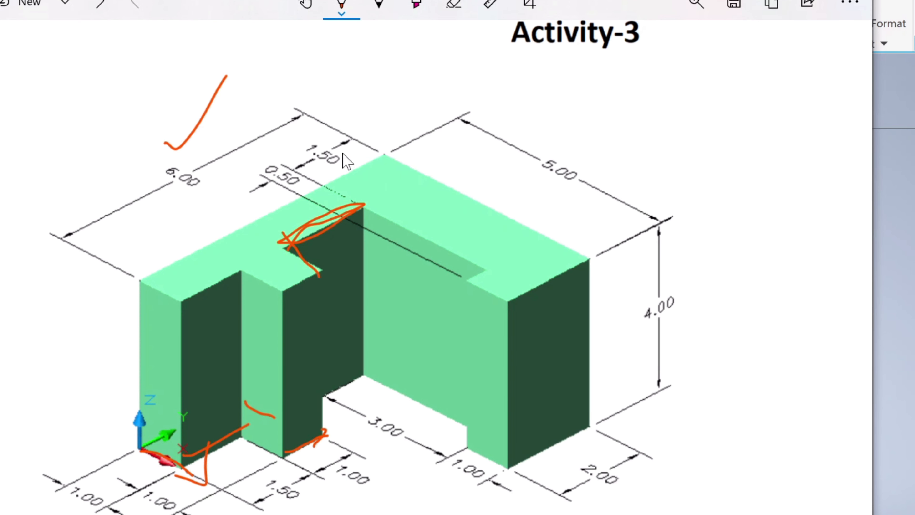
pyautogui.moveTo(340, 141); pyautogui.dragTo(355, 125)
pyautogui.click(191, 282)
pyautogui.moveTo(186, 280)
pyautogui.mouseDown()
pyautogui.moveTo(194, 290)
pyautogui.moveTo(216, 273)
pyautogui.moveTo(208, 289)
pyautogui.mouseUp()
pyautogui.moveTo(287, 273); pyautogui.dragTo(294, 292)
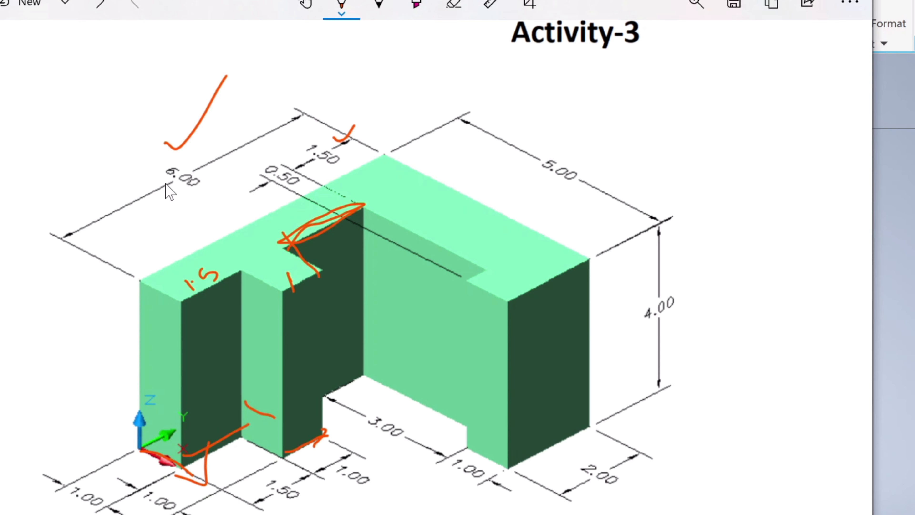
pyautogui.moveTo(287, 219)
pyautogui.mouseDown()
pyautogui.moveTo(303, 221)
pyautogui.moveTo(296, 223)
pyautogui.mouseUp()
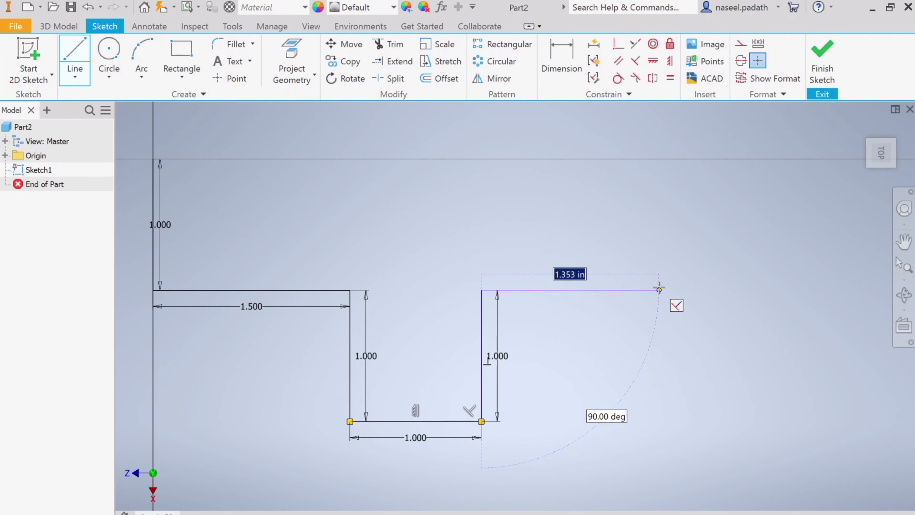
# Switch to Inventor and extend the profile from its open end with a 2 in horizontal line away from the start.
pyautogui.write('2')
pyautogui.press('Return')
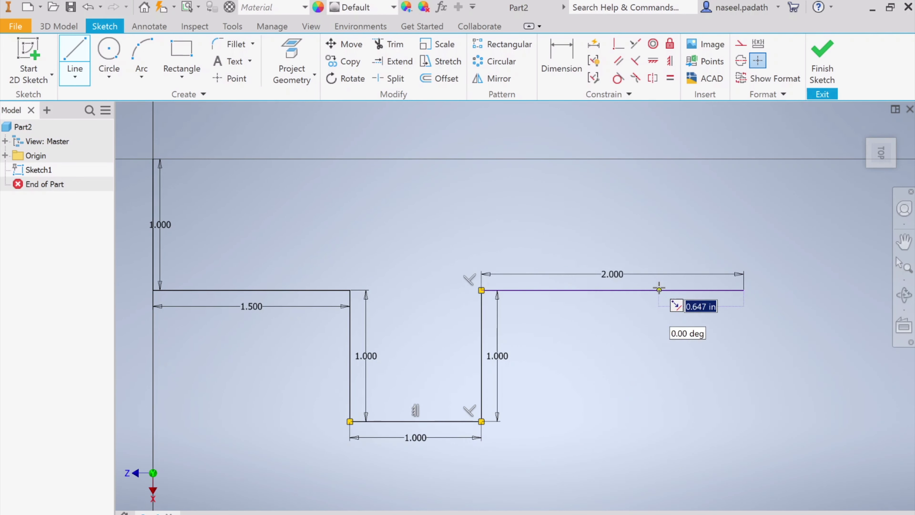
pyautogui.scroll(-4, 566, 415)
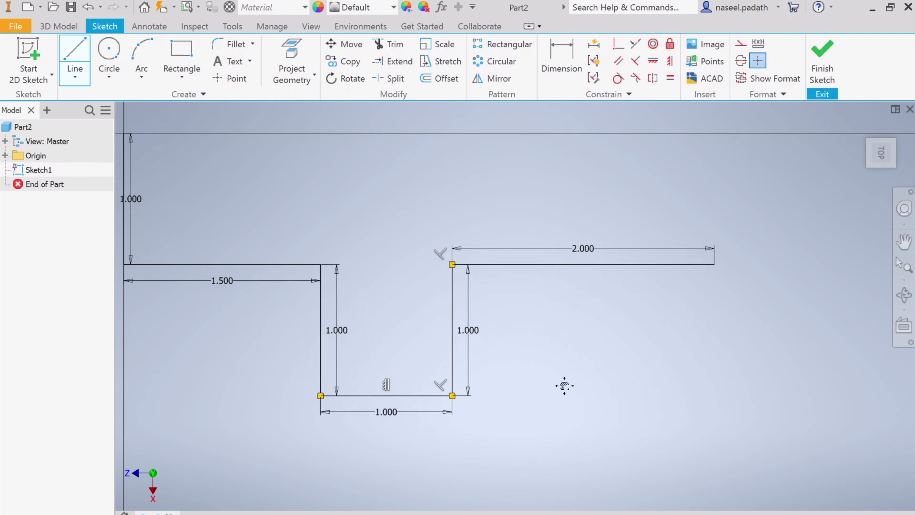
pyautogui.scroll(2, 555, 382)
pyautogui.scroll(-2, 555, 383)
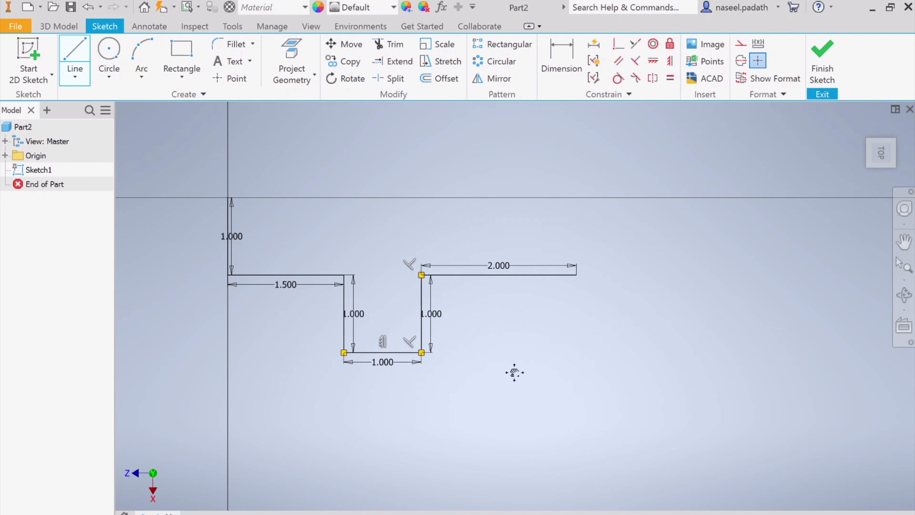
# Switch to Snip & Sketch, mark the long inner top edge with a 3, tick the outer 1.00 dimensions, and return to Inventor.
pyautogui.hotkey('alt', 'Tab')
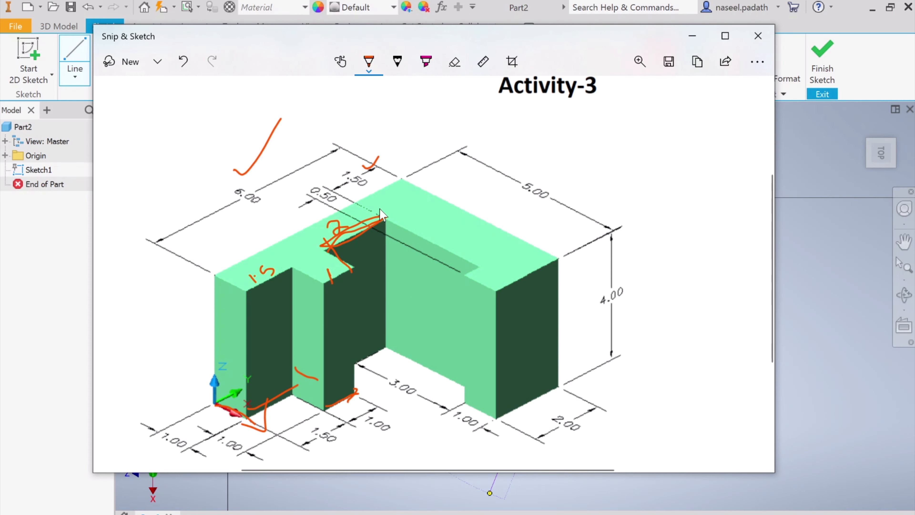
pyautogui.moveTo(380, 209); pyautogui.dragTo(390, 218)
pyautogui.moveTo(465, 257); pyautogui.dragTo(480, 266)
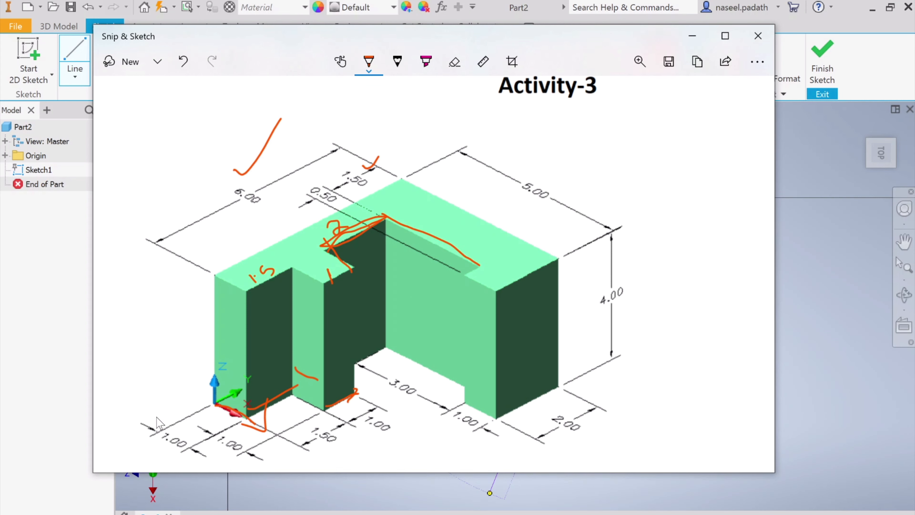
pyautogui.moveTo(174, 433)
pyautogui.mouseDown()
pyautogui.moveTo(176, 440)
pyautogui.moveTo(191, 417)
pyautogui.mouseUp()
pyautogui.moveTo(470, 410); pyautogui.dragTo(495, 412)
pyautogui.moveTo(449, 221); pyautogui.dragTo(464, 230)
pyautogui.hotkey('alt', 'Tab')
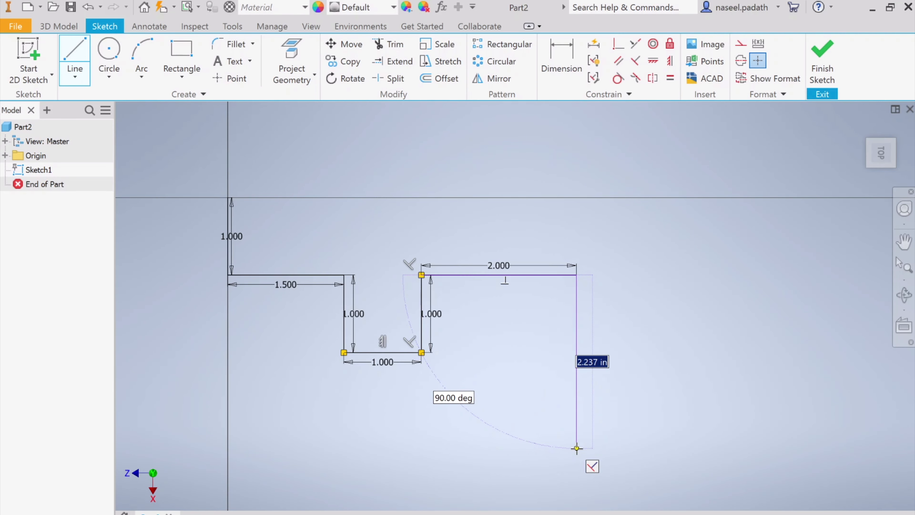
# Add a 3 in line running down perpendicular to the 2 in line.
pyautogui.write('3')
pyautogui.press('Return')
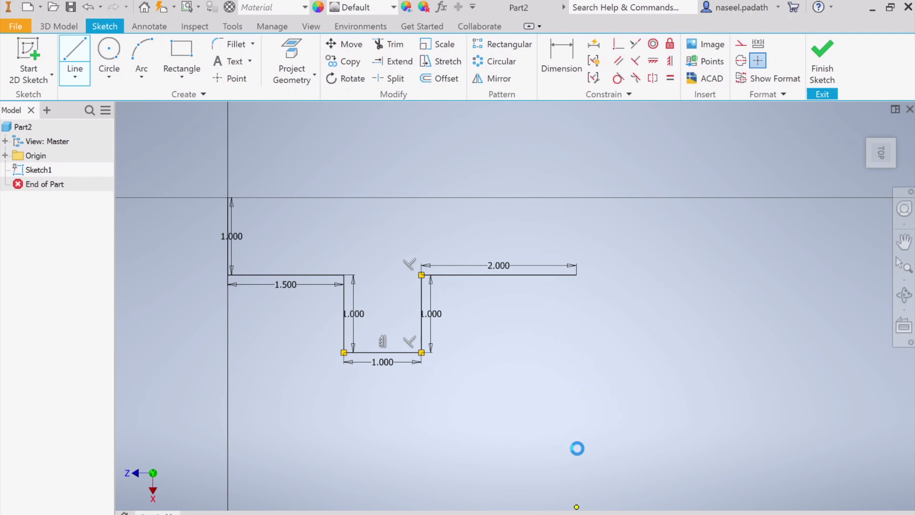
pyautogui.scroll(5, 629, 431)
pyautogui.scroll(-5, 631, 431)
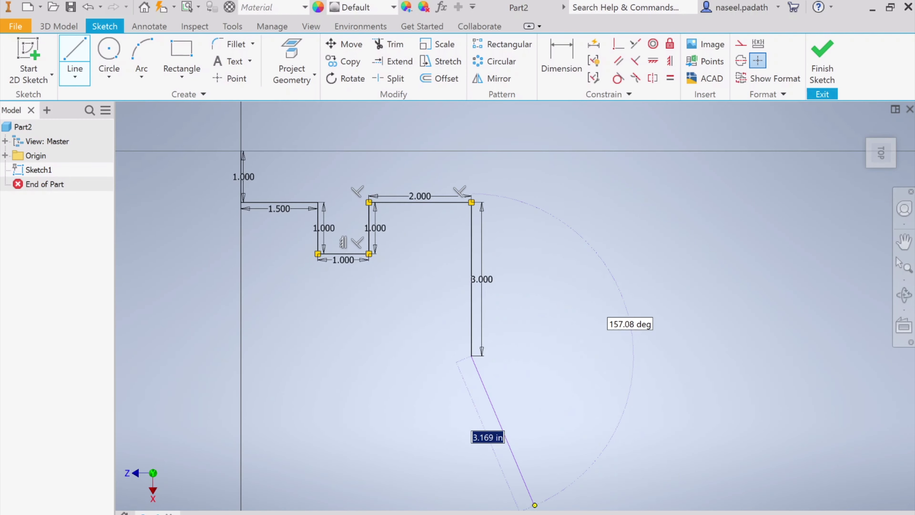
# Check the 0.50 offset in the reference drawing and add a perpendicular 0.5 in line turning back toward the profile's start side.
pyautogui.click(505, 514)
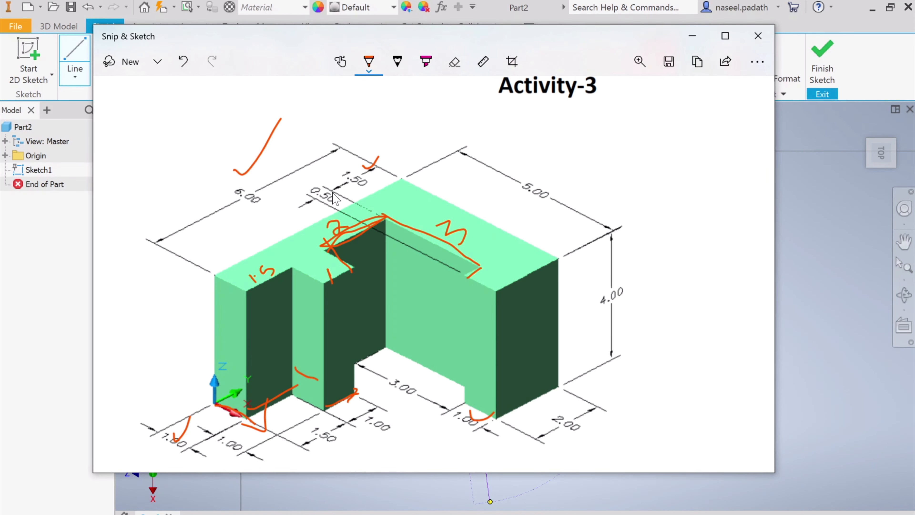
pyautogui.click(513, 514)
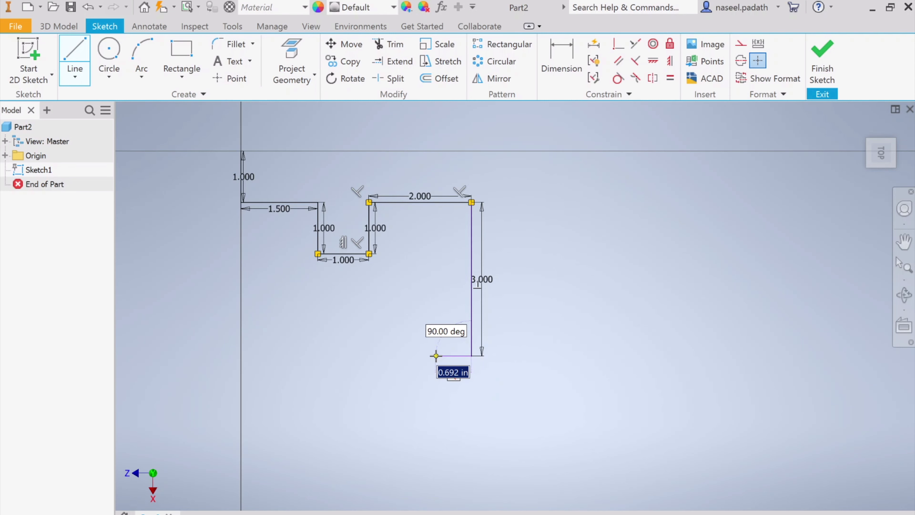
pyautogui.write('0.')
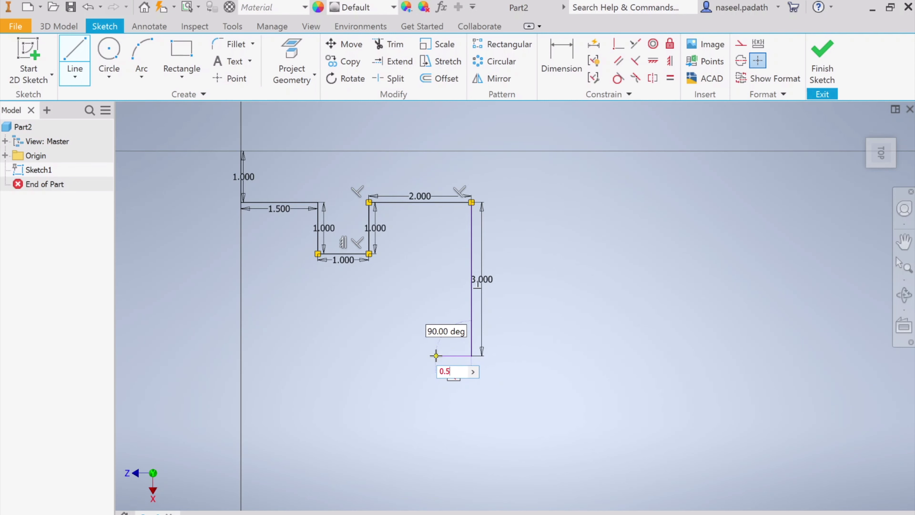
pyautogui.write('5')
pyautogui.press('Return')
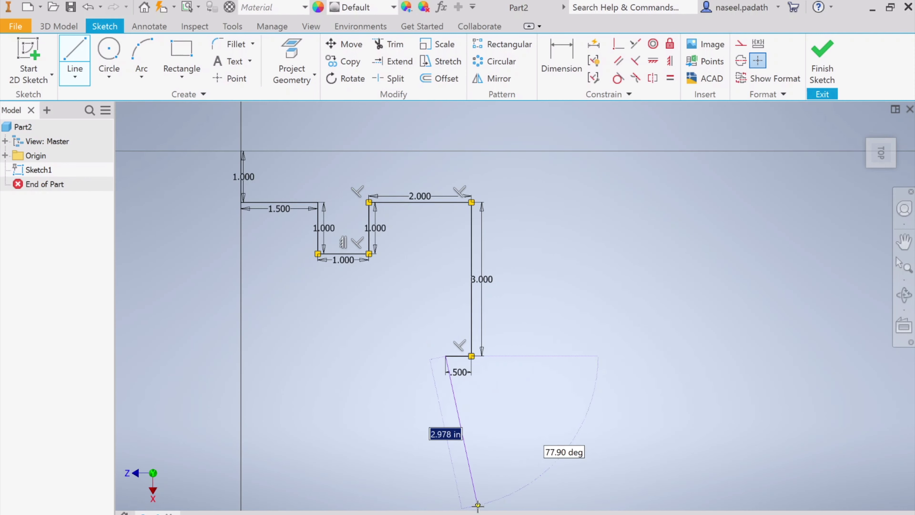
# Mark the short edge beside the 0.50 step in the reference drawing and add the matching 1 in downward line in the sketch.
pyautogui.click(513, 514)
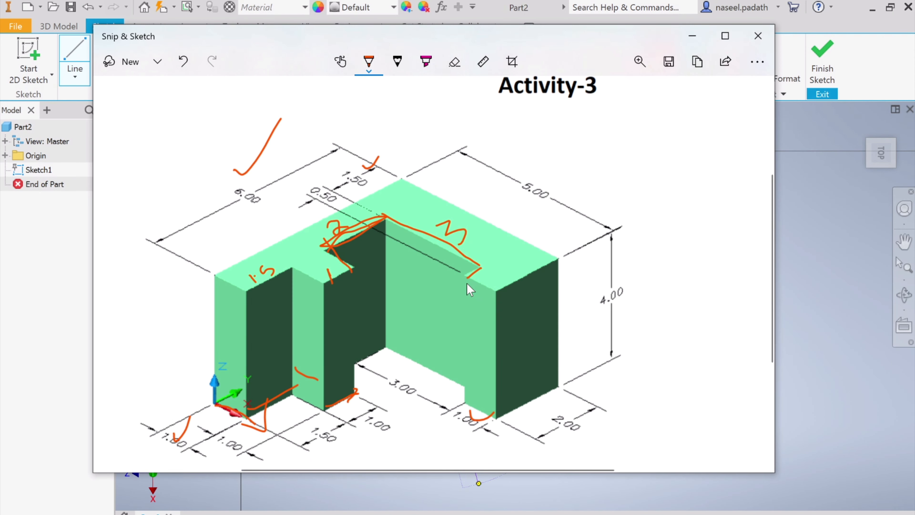
pyautogui.moveTo(466, 284); pyautogui.dragTo(490, 300)
pyautogui.click(499, 514)
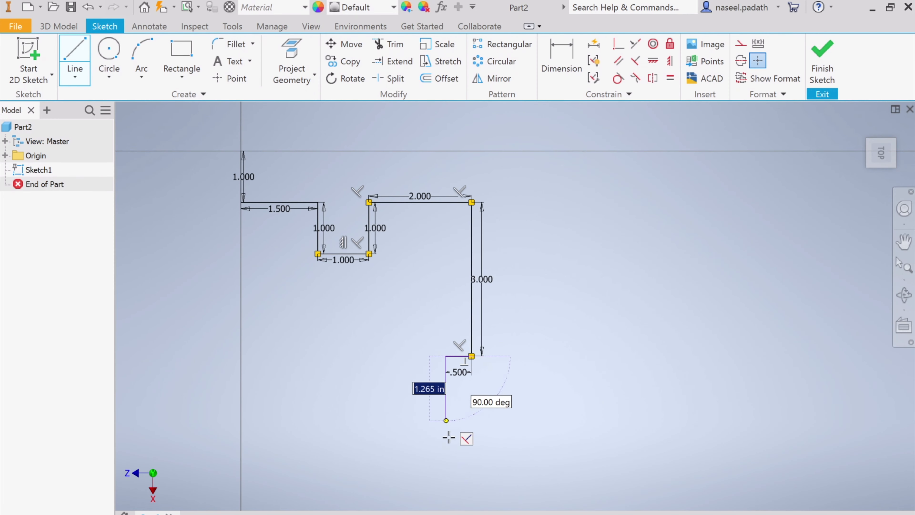
pyautogui.write('1')
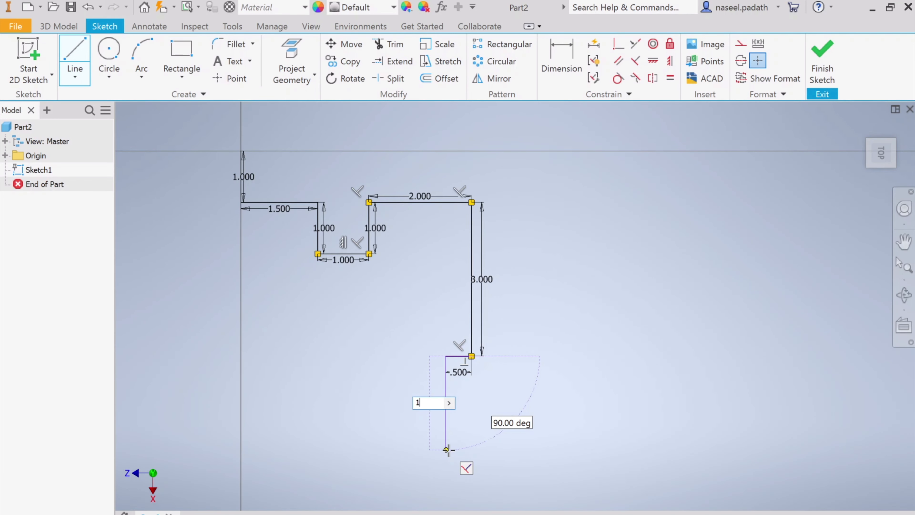
pyautogui.press('Return')
# Mark the end face's top edge with a 2 in the reference drawing and add the matching 2 in horizontal line in the sketch.
pyautogui.click(499, 514)
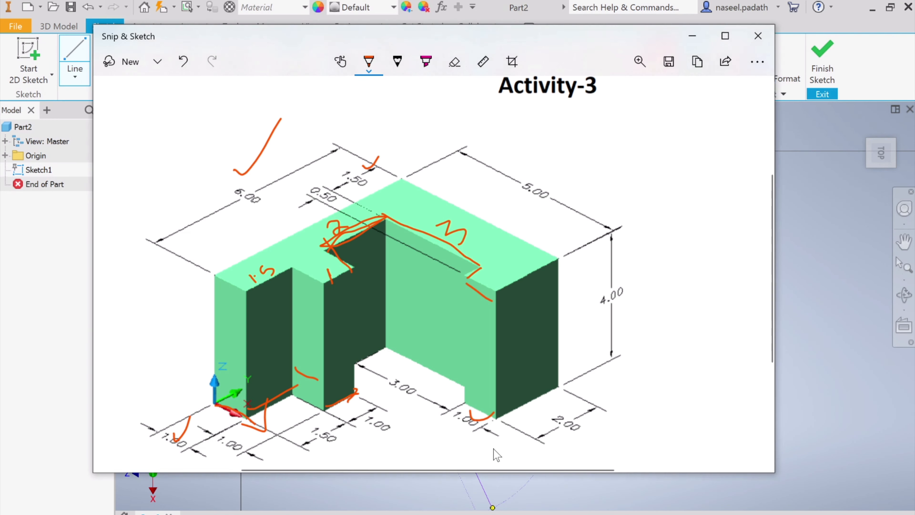
pyautogui.moveTo(550, 275)
pyautogui.mouseDown()
pyautogui.moveTo(569, 265)
pyautogui.moveTo(578, 291)
pyautogui.mouseUp()
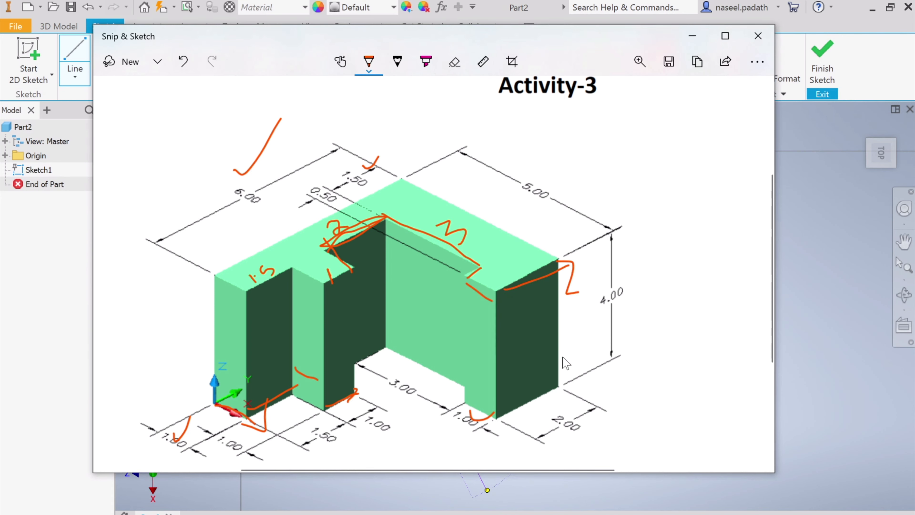
pyautogui.click(522, 498)
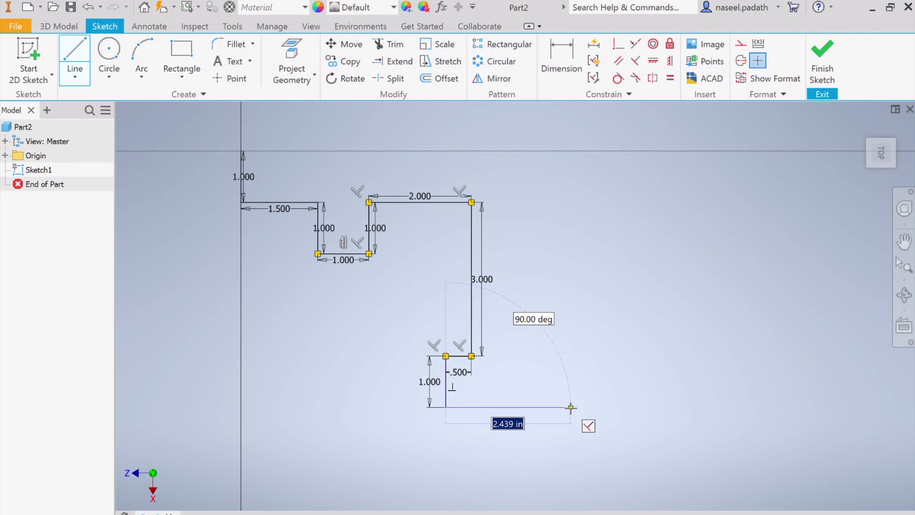
pyautogui.write('2')
pyautogui.press('Return')
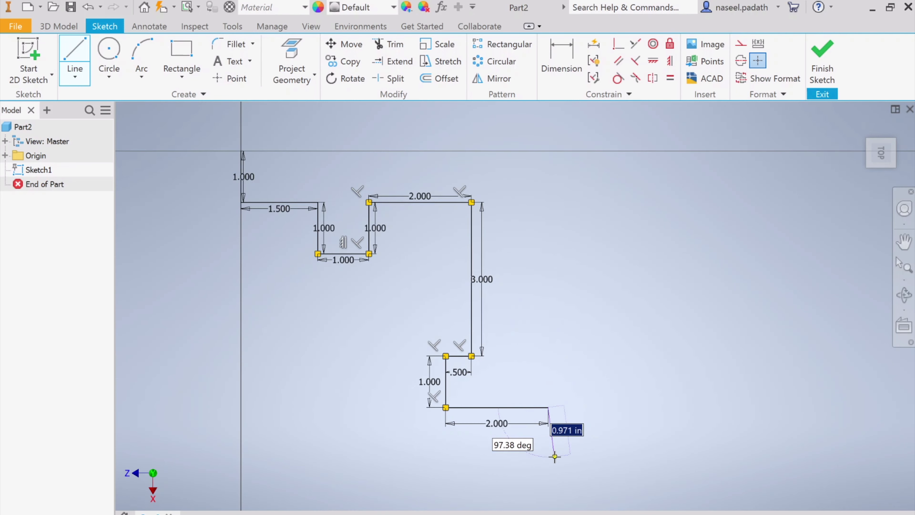
# Switch to Snip & Sketch, mark the 5.00 outer top edge with an arrow, and minimize the reference drawing.
pyautogui.hotkey('alt', 'Tab')
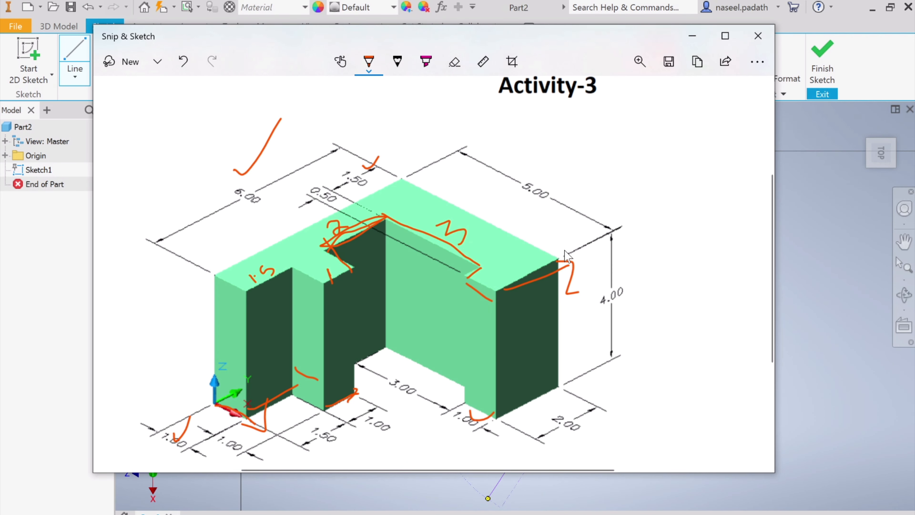
pyautogui.moveTo(443, 178)
pyautogui.mouseDown()
pyautogui.moveTo(428, 177)
pyautogui.moveTo(418, 157)
pyautogui.moveTo(434, 166)
pyautogui.mouseUp()
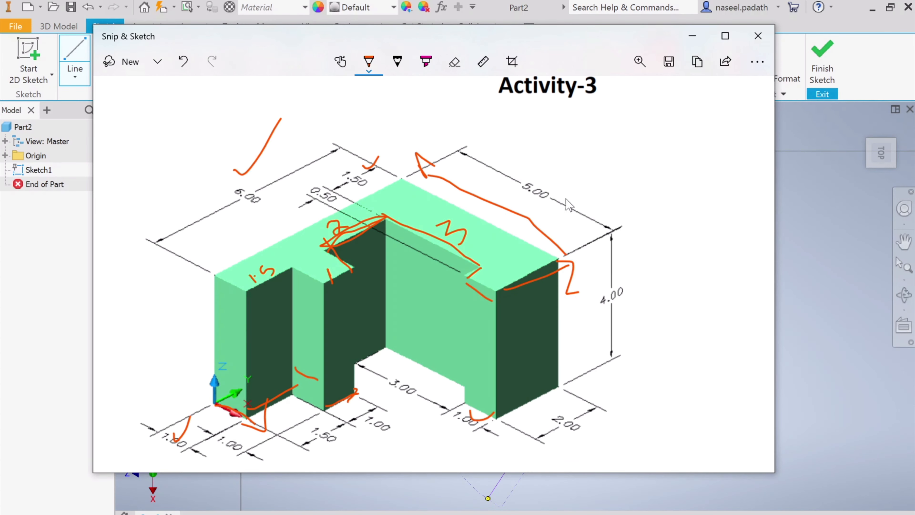
pyautogui.click(703, 39)
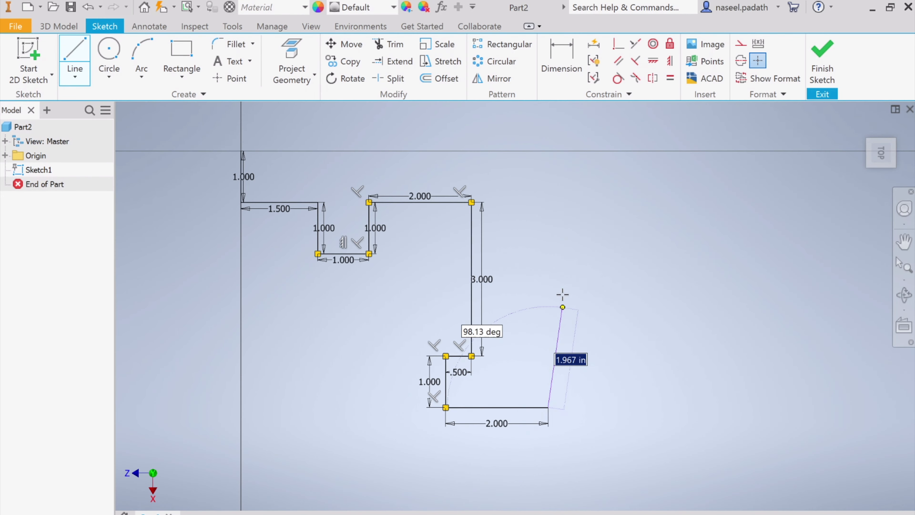
# Close the profile with a 5 in vertical line and a 6 in line back to the origin, and finish the sketch.
pyautogui.click(548, 150)
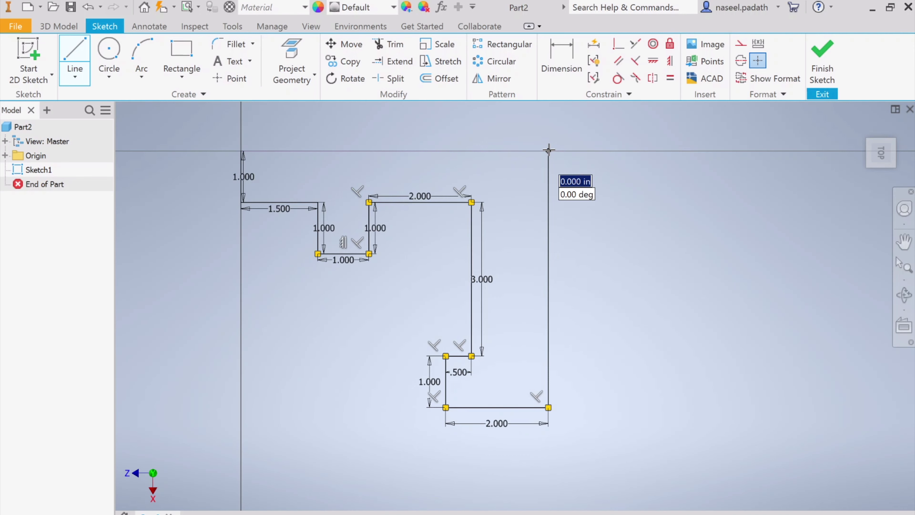
pyautogui.click(241, 151)
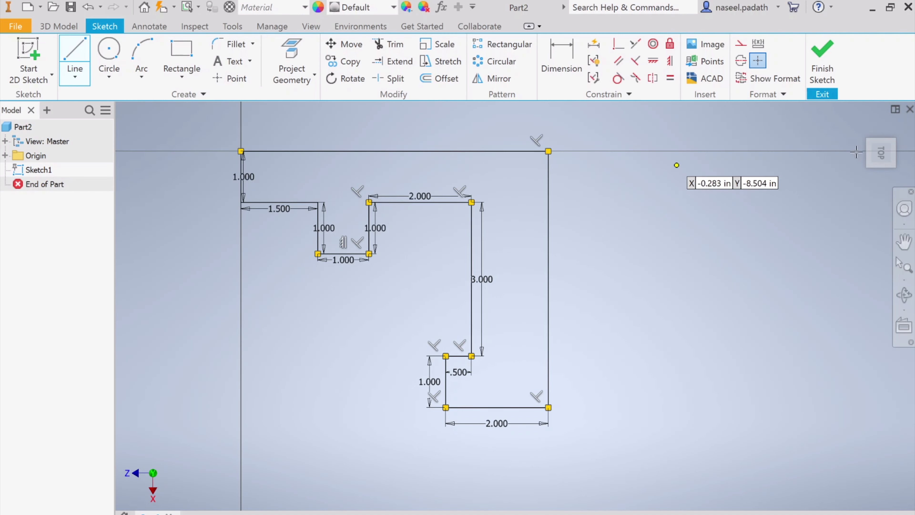
pyautogui.click(823, 58)
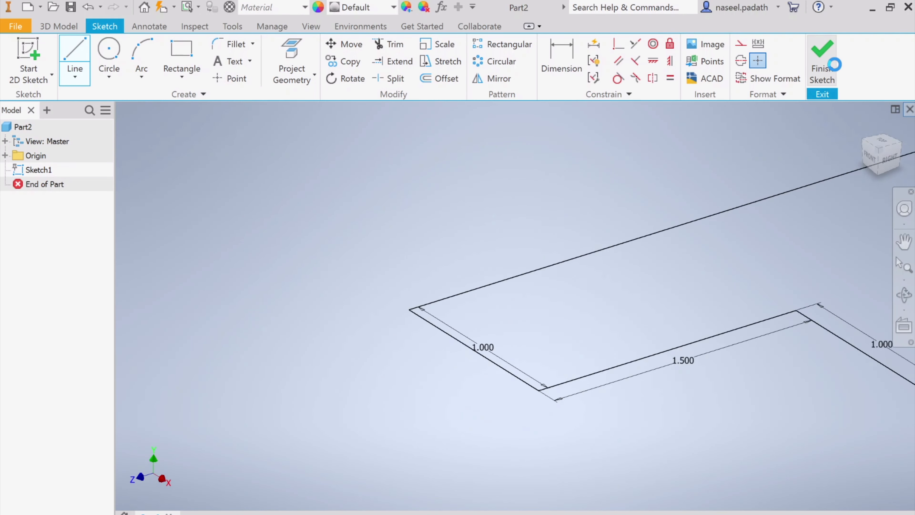
pyautogui.click(863, 126)
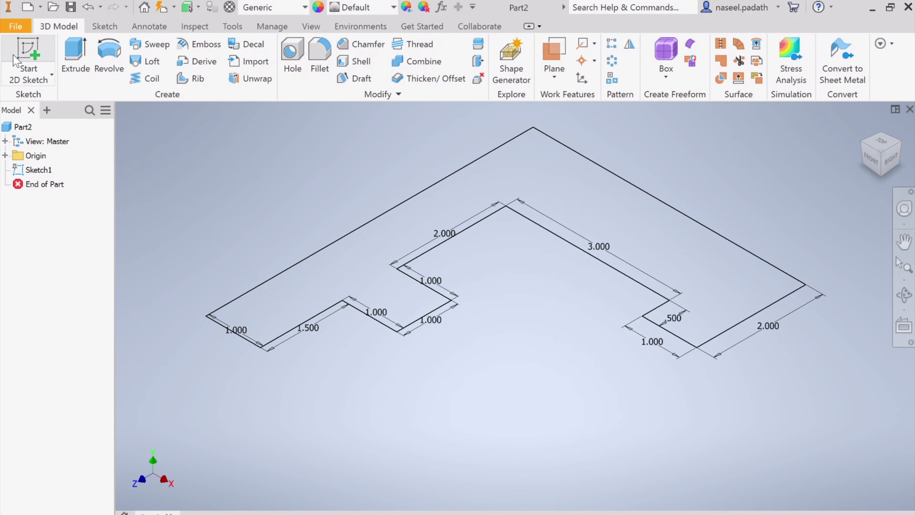
# Start extruding the base profile, circle the 4.00 height in the Snip & Sketch reference drawing, and set the extrusion distance to 4 in.
pyautogui.click(74, 59)
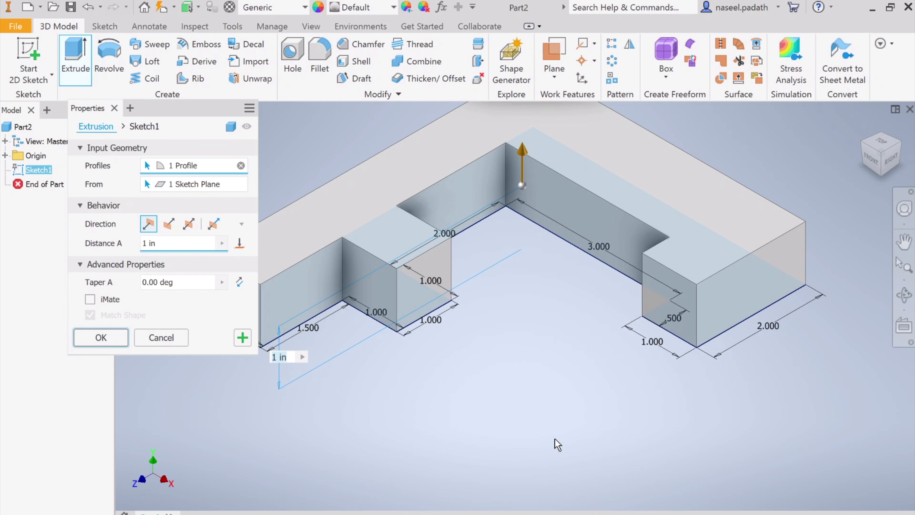
pyautogui.hotkey('alt', 'Tab')
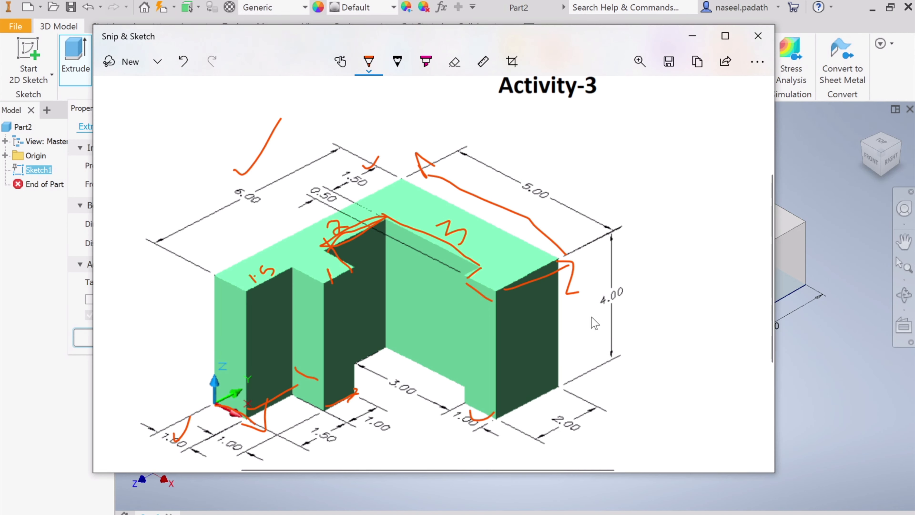
pyautogui.moveTo(615, 292); pyautogui.dragTo(591, 304)
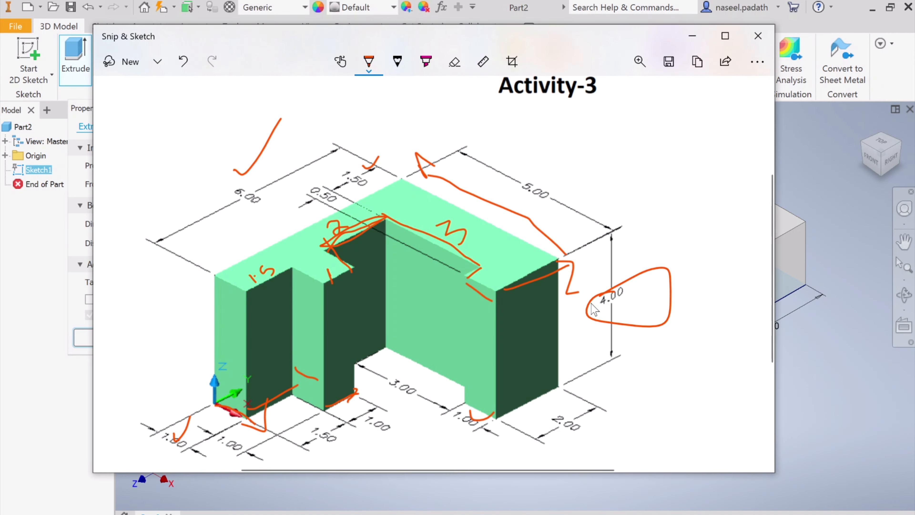
pyautogui.click(692, 36)
pyautogui.write('4')
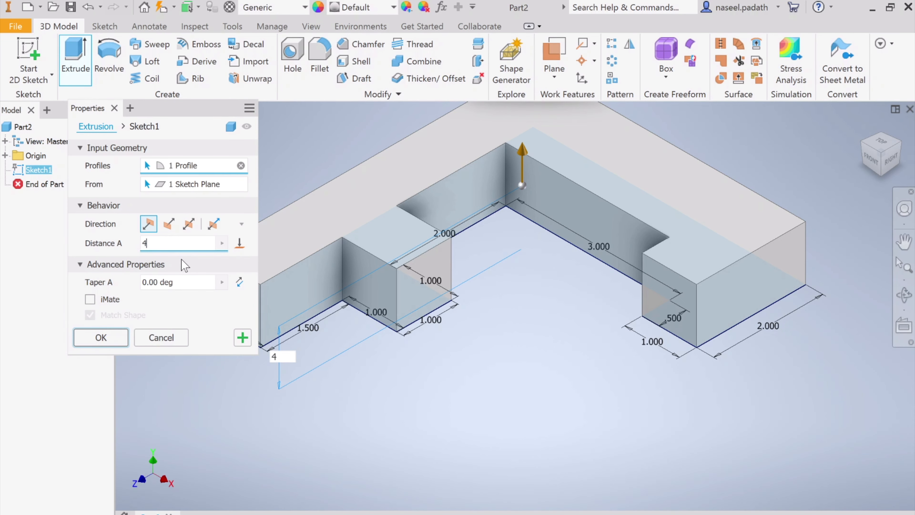
pyautogui.click(862, 126)
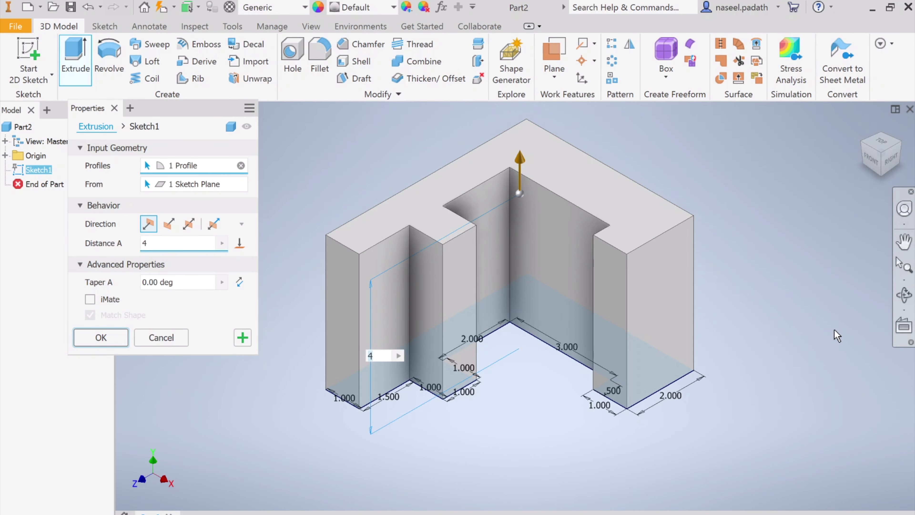
# Preview the extrusion in the flipped and symmetric directions, restore the default direction, and complete the extrusion.
pyautogui.click(175, 229)
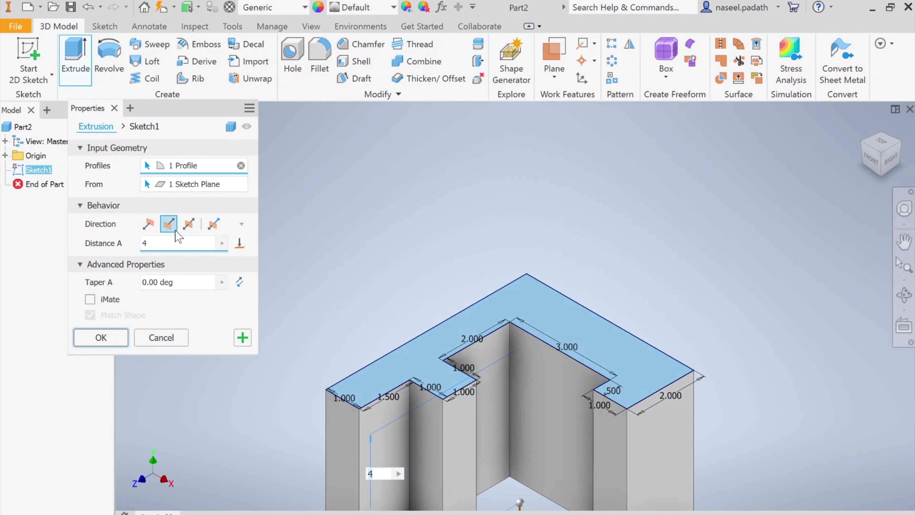
pyautogui.click(188, 226)
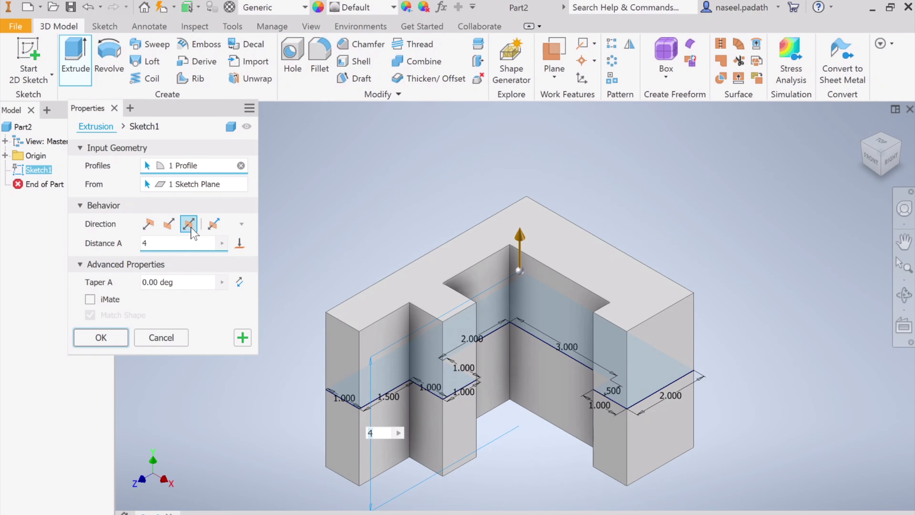
pyautogui.click(148, 223)
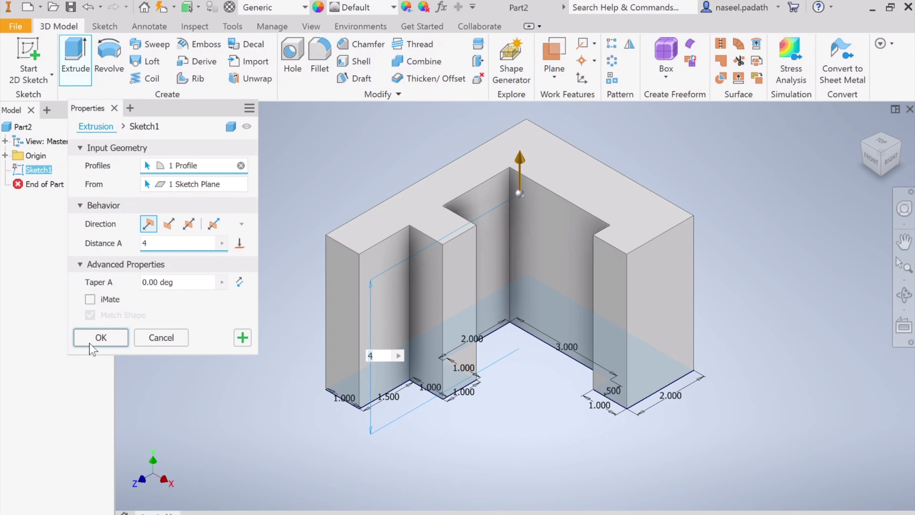
pyautogui.click(101, 338)
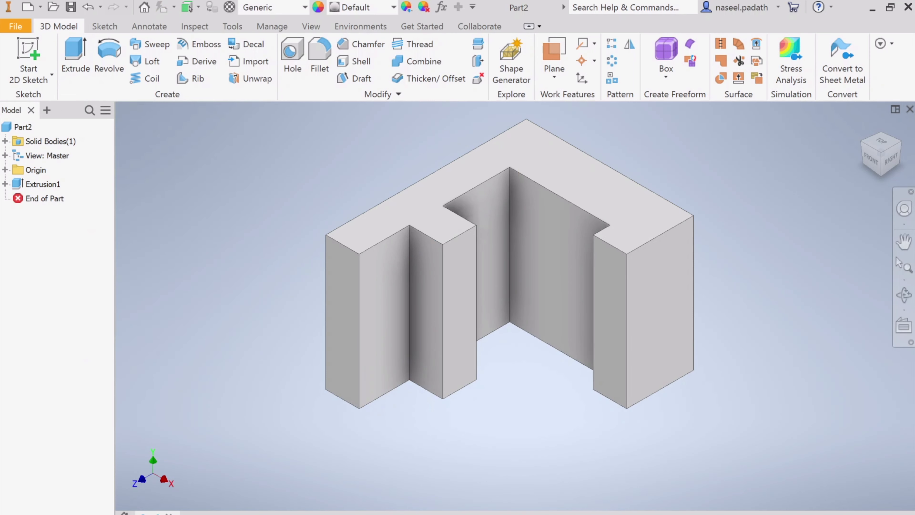
# Check the specified color in the Snip & Sketch reference drawing and apply the Aluminum - Flat appearance to the part.
pyautogui.hotkey('alt', 'Tab')
pyautogui.scroll(5, 497, 290)
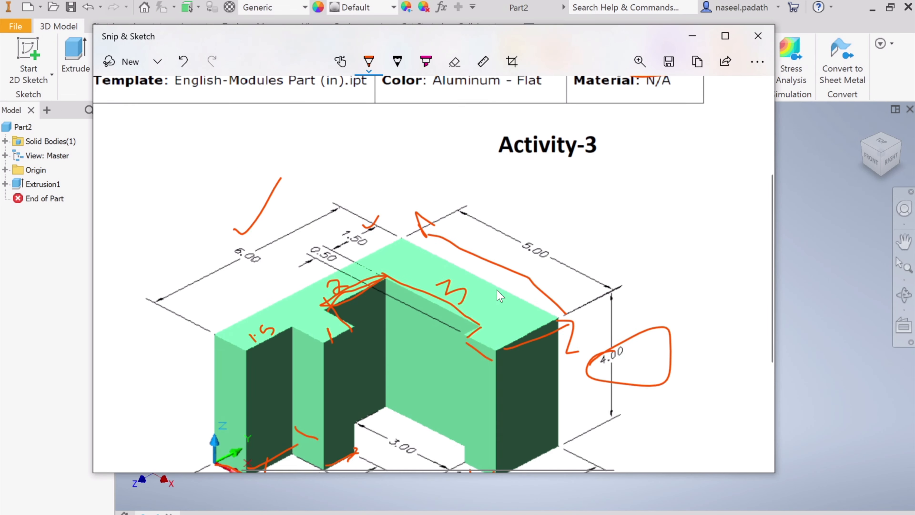
pyautogui.scroll(-2, 682, 263)
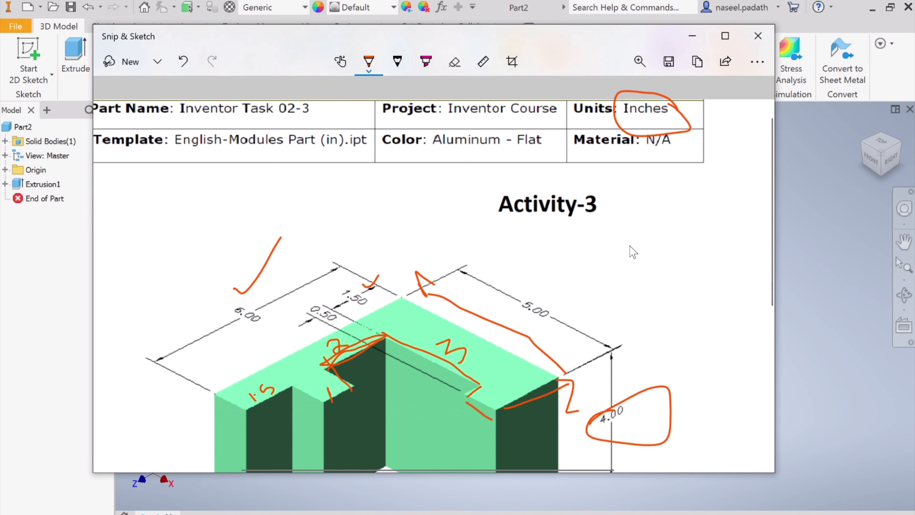
pyautogui.click(702, 40)
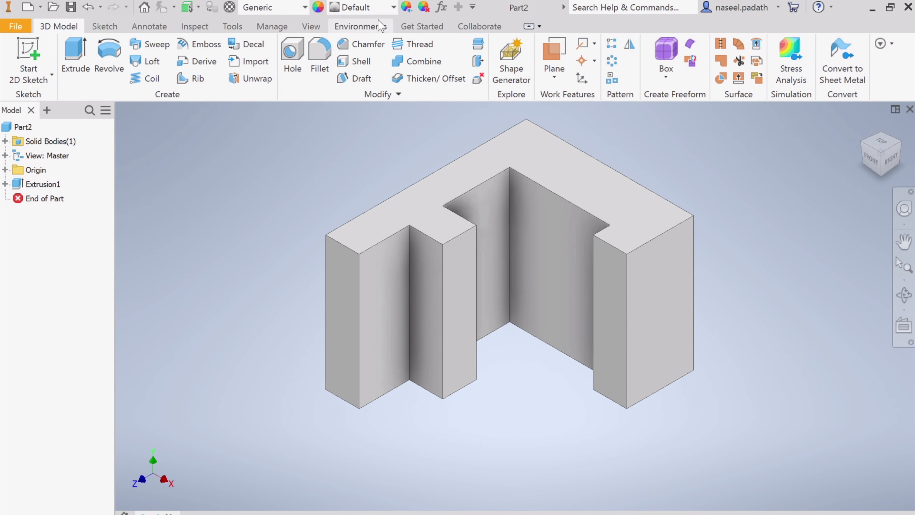
pyautogui.click(393, 8)
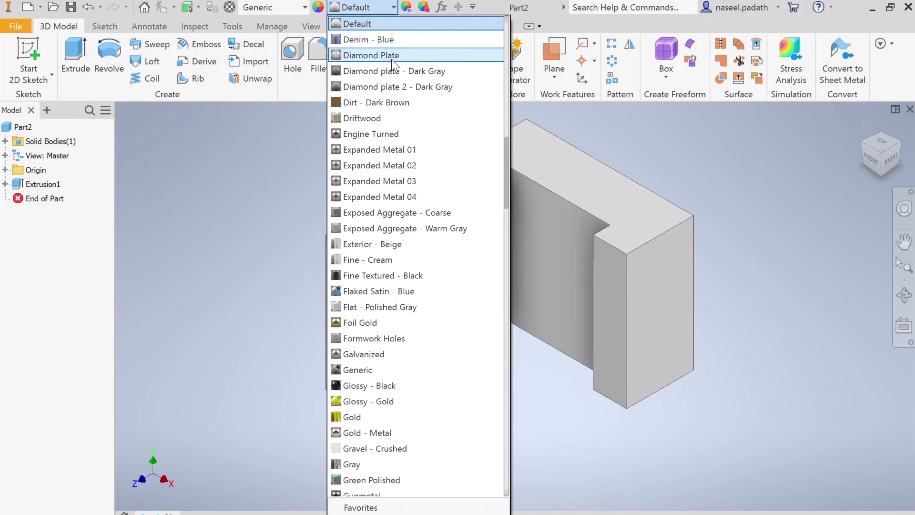
pyautogui.scroll(10, 394, 63)
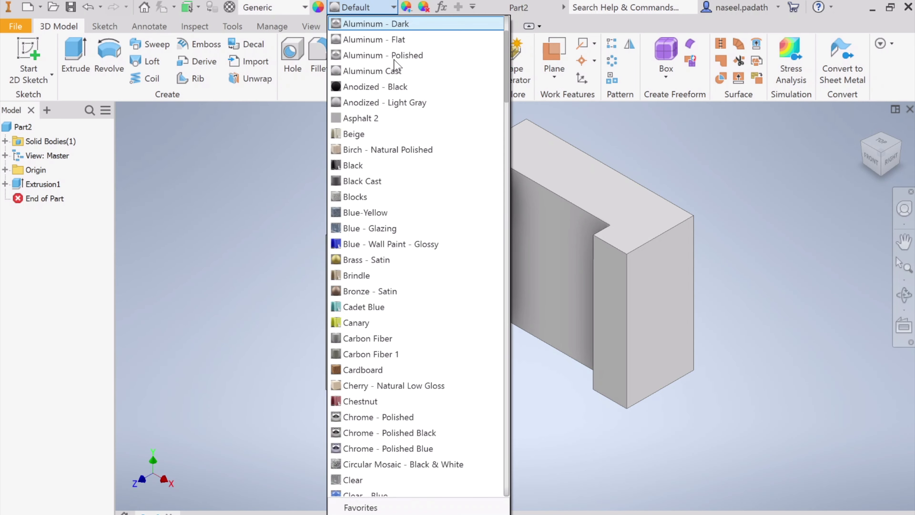
pyautogui.click(397, 41)
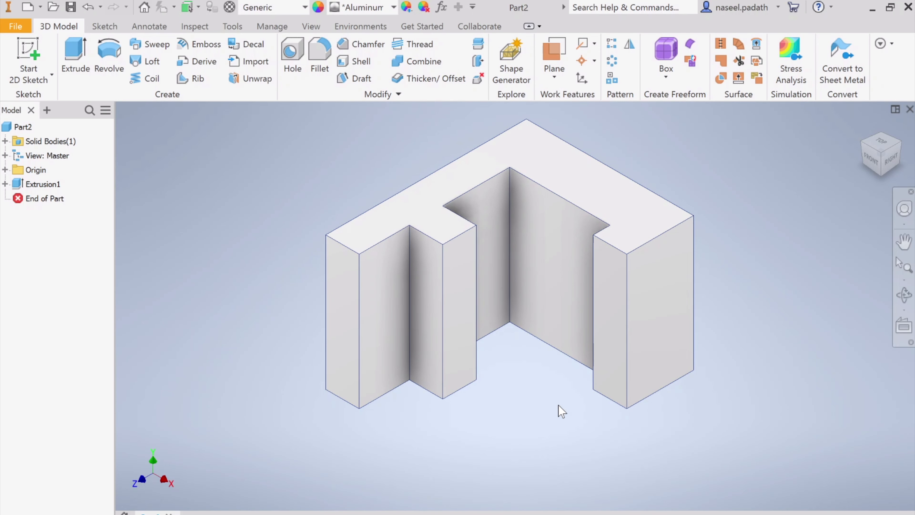
# Save the part under the file name Activity-3.
pyautogui.click(71, 7)
pyautogui.click(413, 227)
pyautogui.click(491, 386)
pyautogui.press('BackSpace')
pyautogui.write('3')
pyautogui.press('Return')
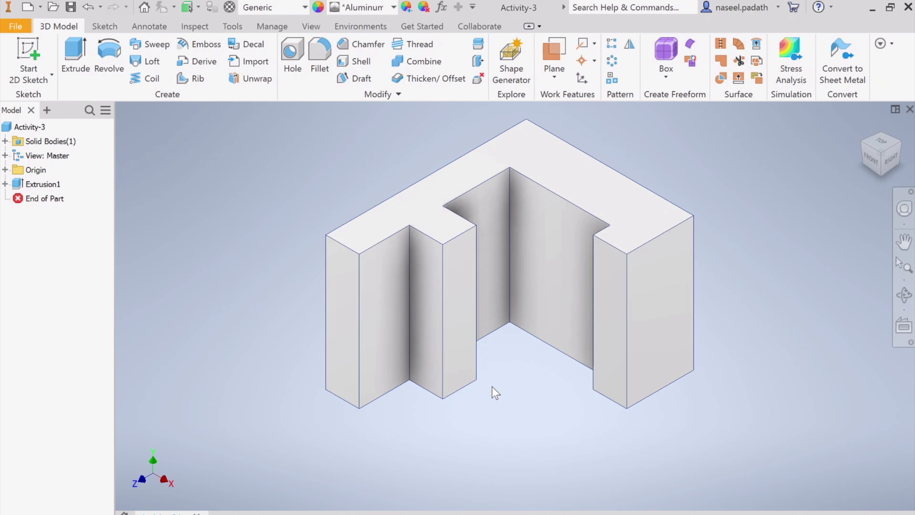